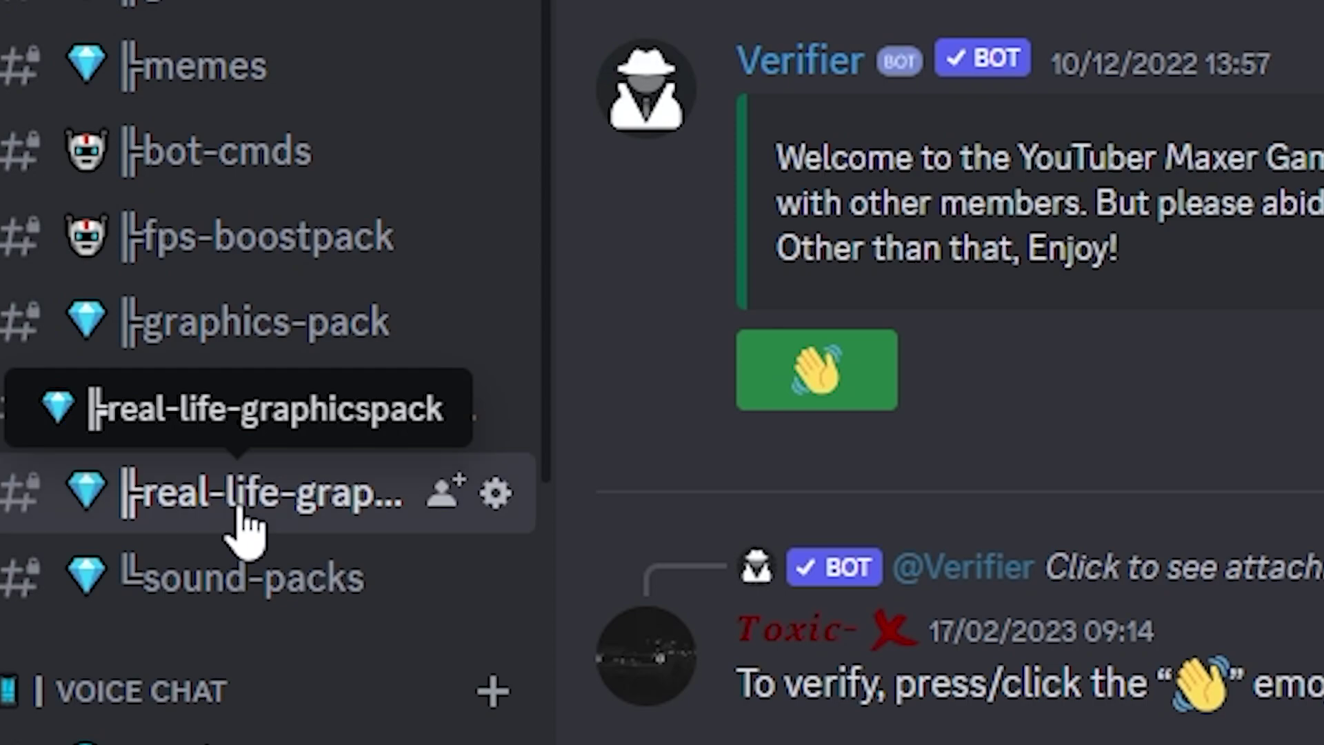
- Follow the Google Drive link in the real-life-graphicspack channel to the folder holding Real Life Pack.rar
click(243, 513)
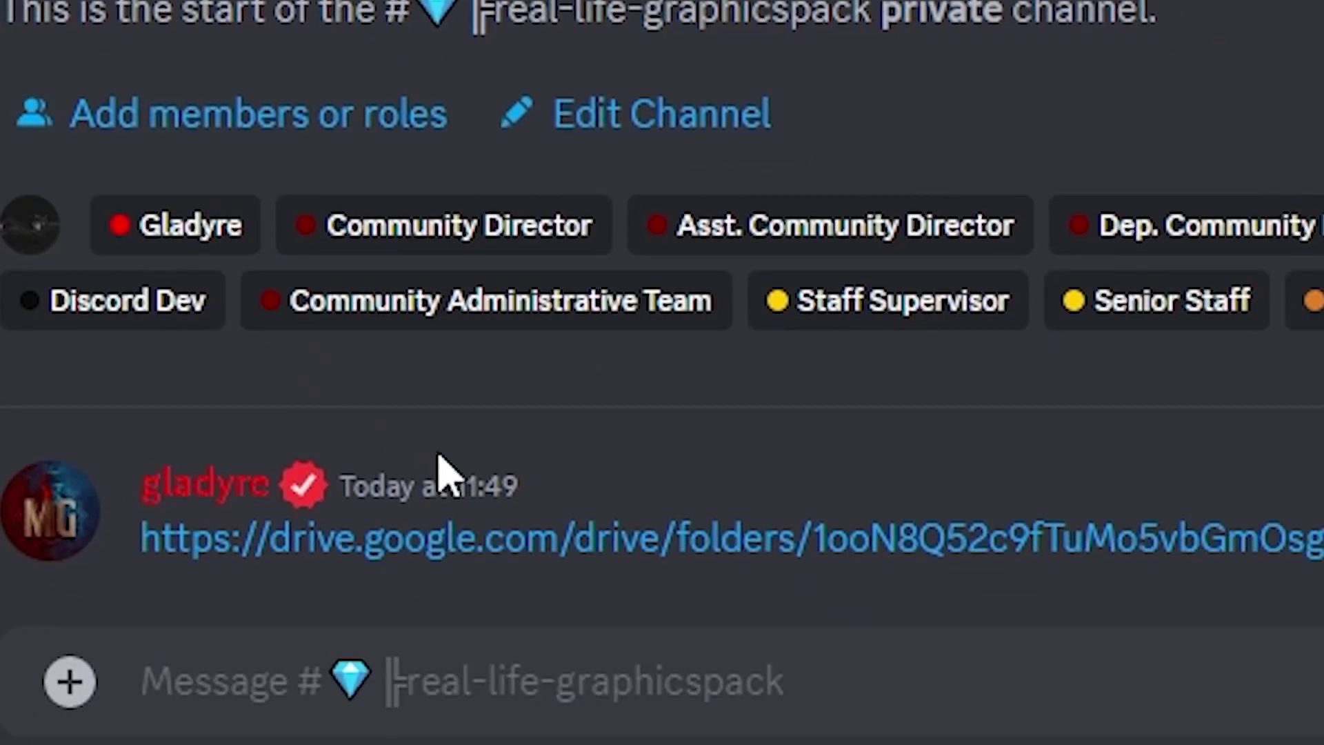
click(532, 570)
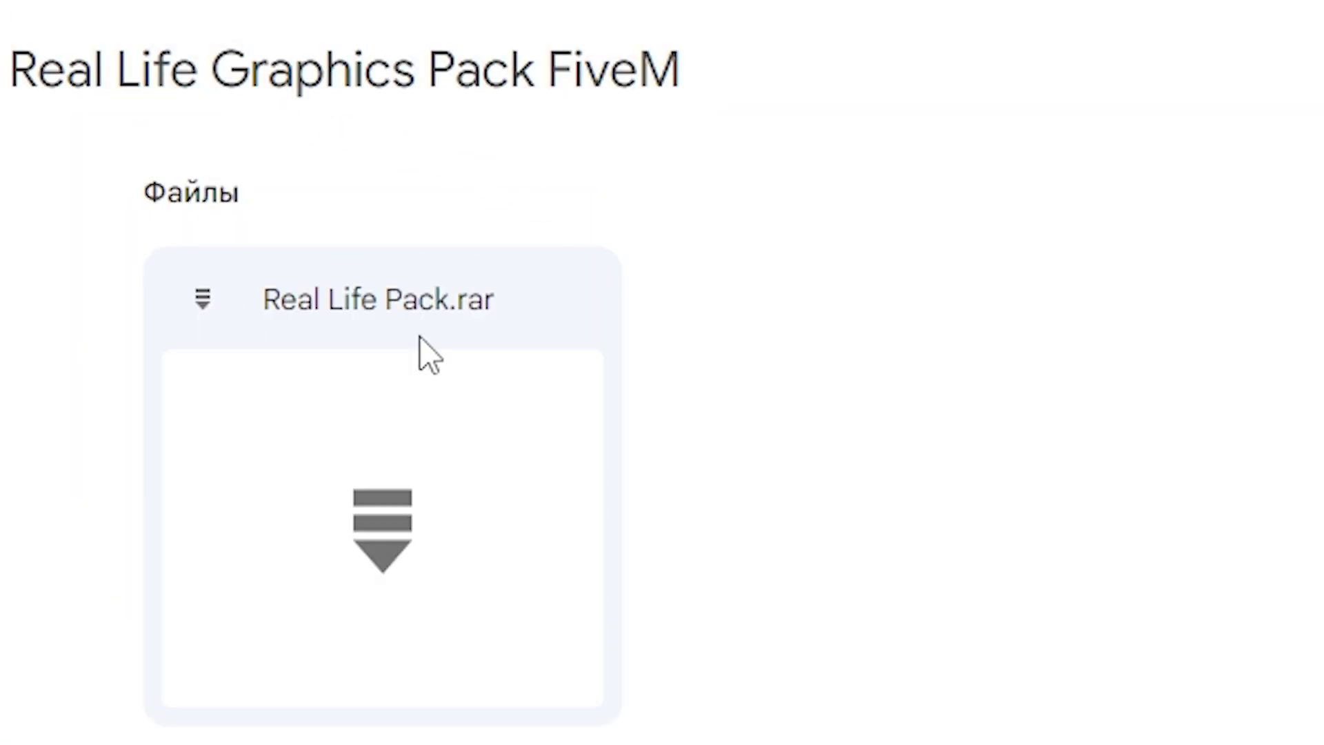
mouse_move(319, 356)
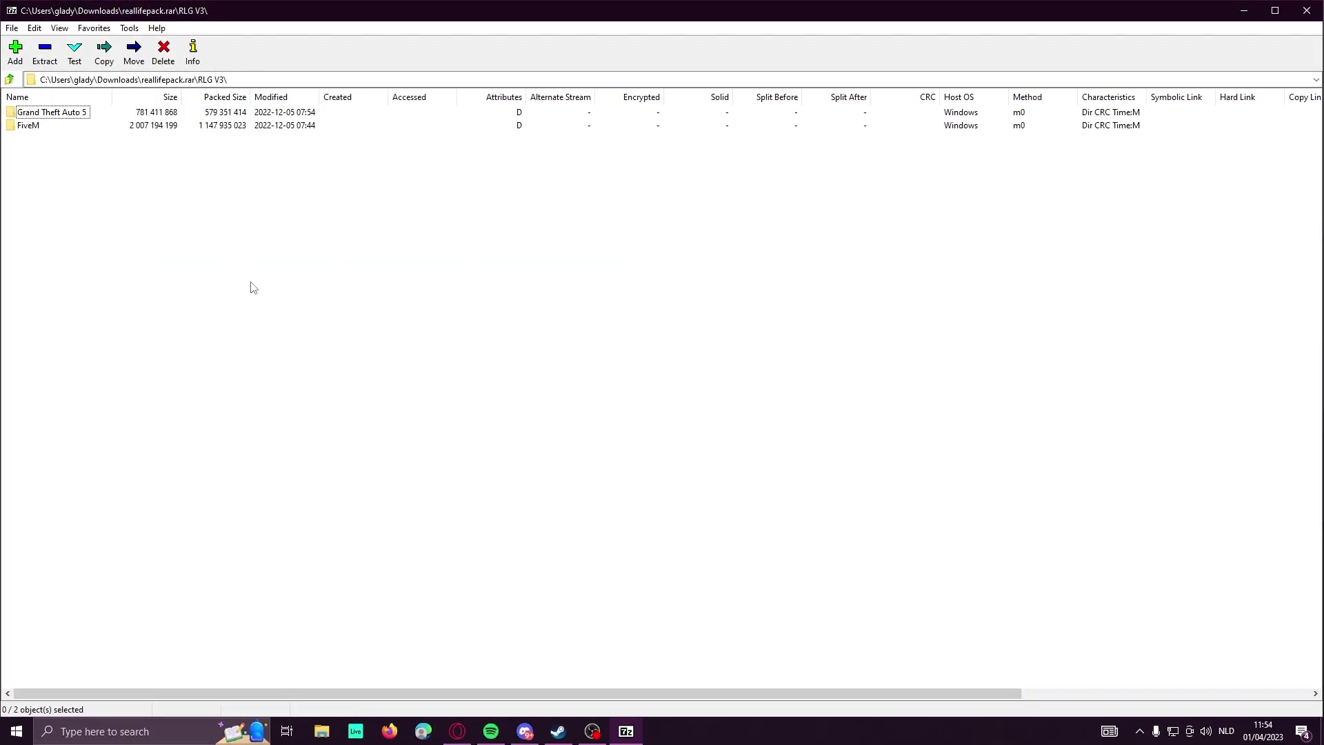
click(28, 125)
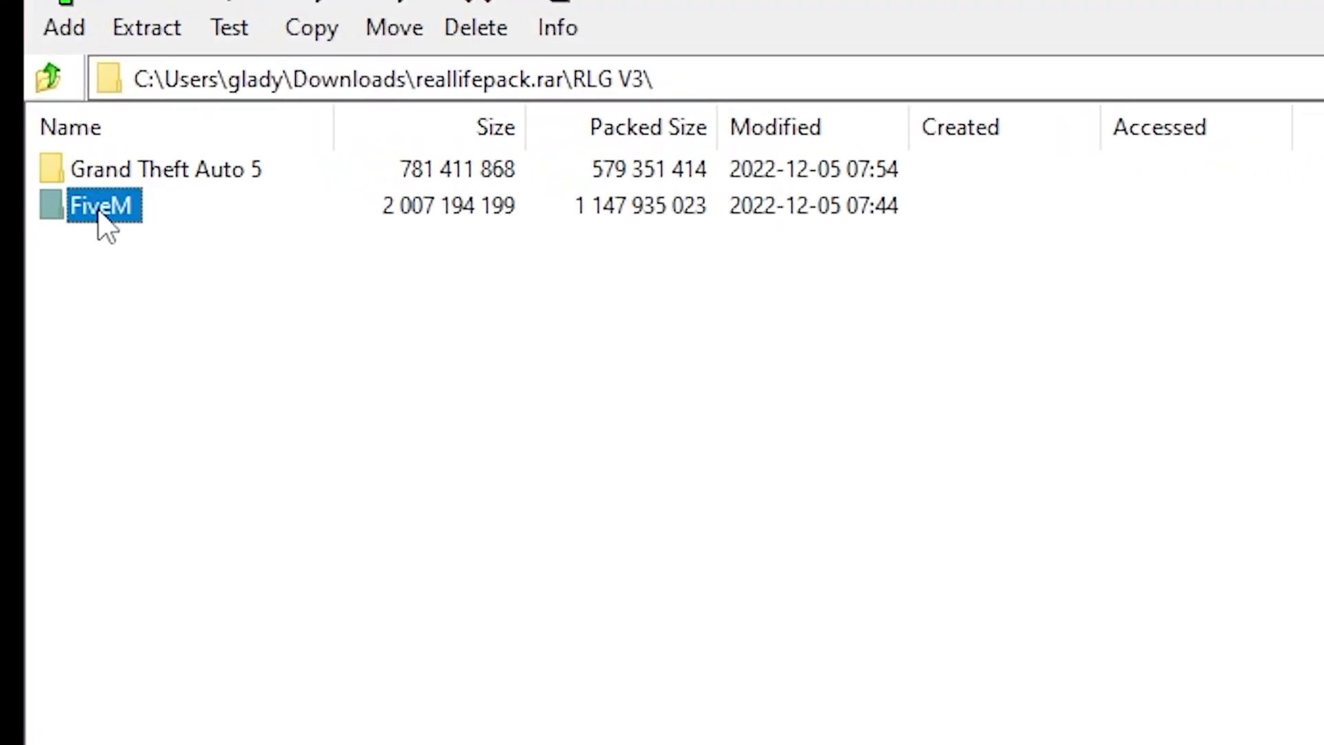
click(55, 189)
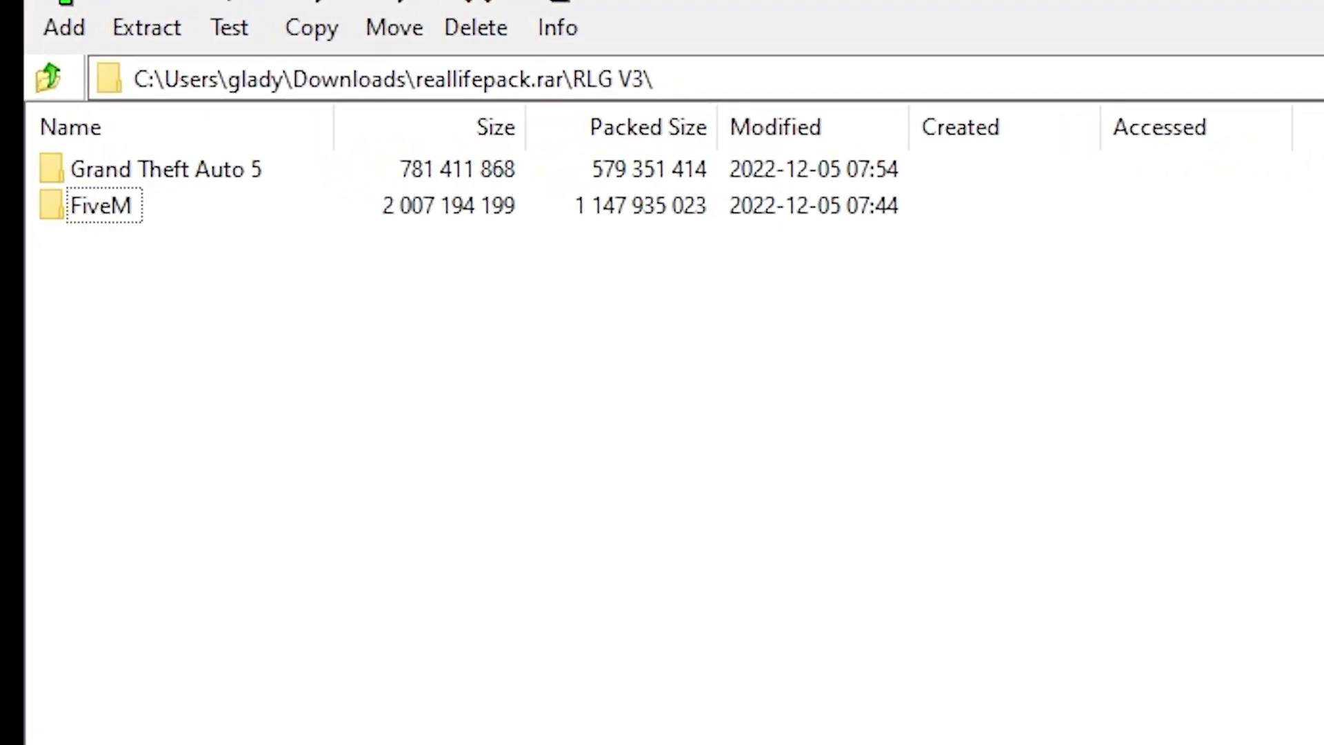
- Search Windows for "fivem" and open the file location of the FiveM app
key(super)
text(five)
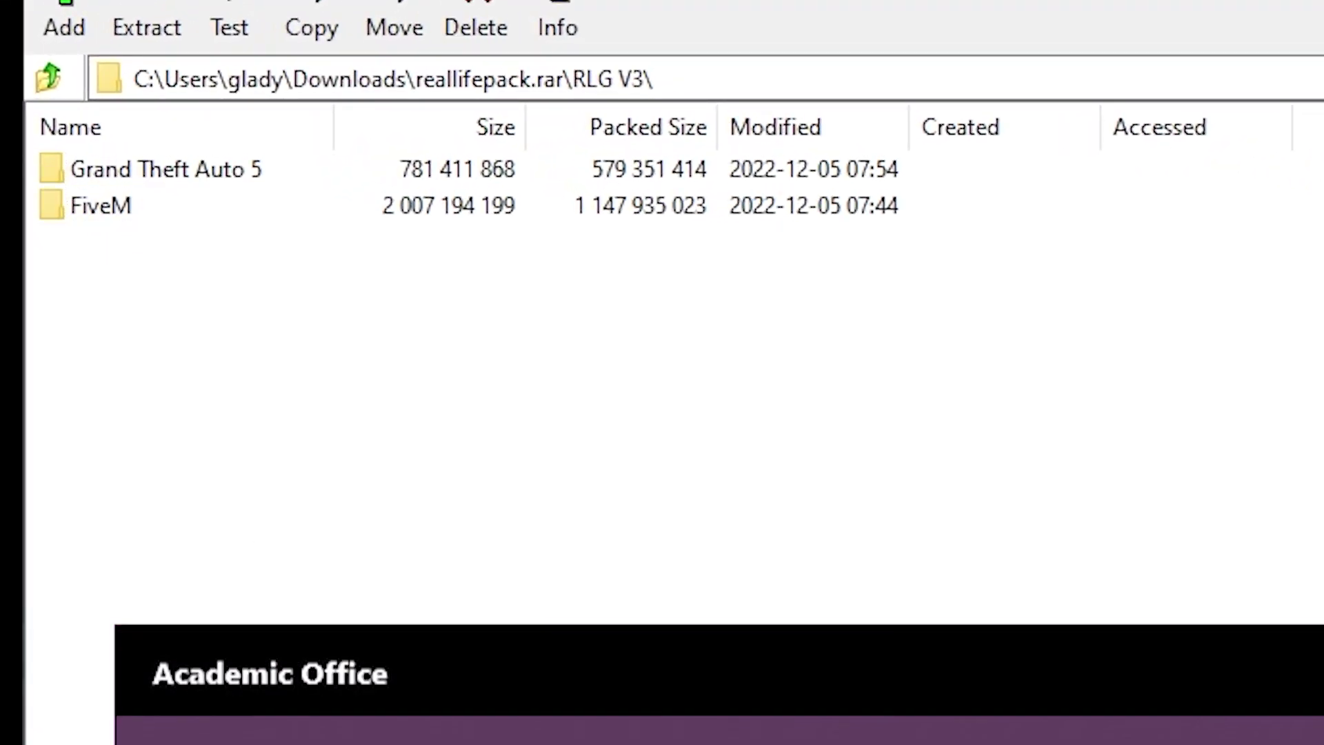
text(m)
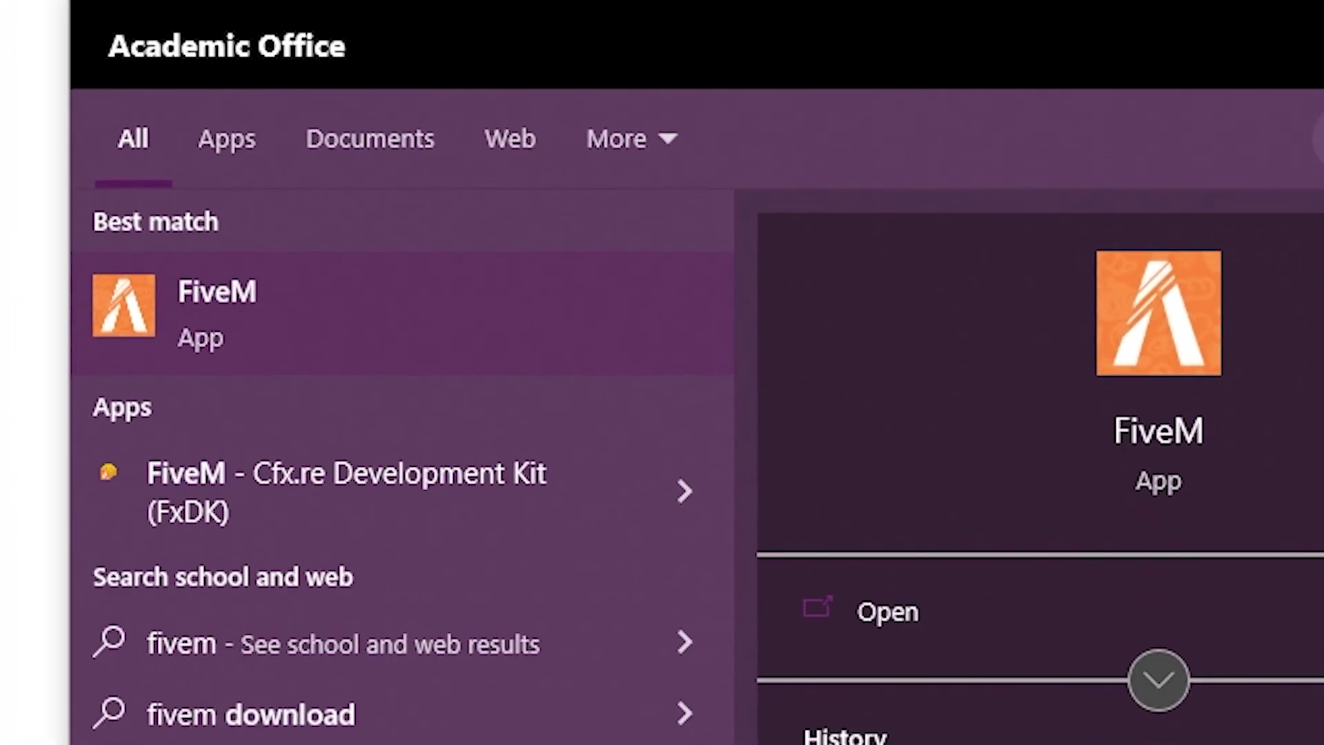
right_click(293, 331)
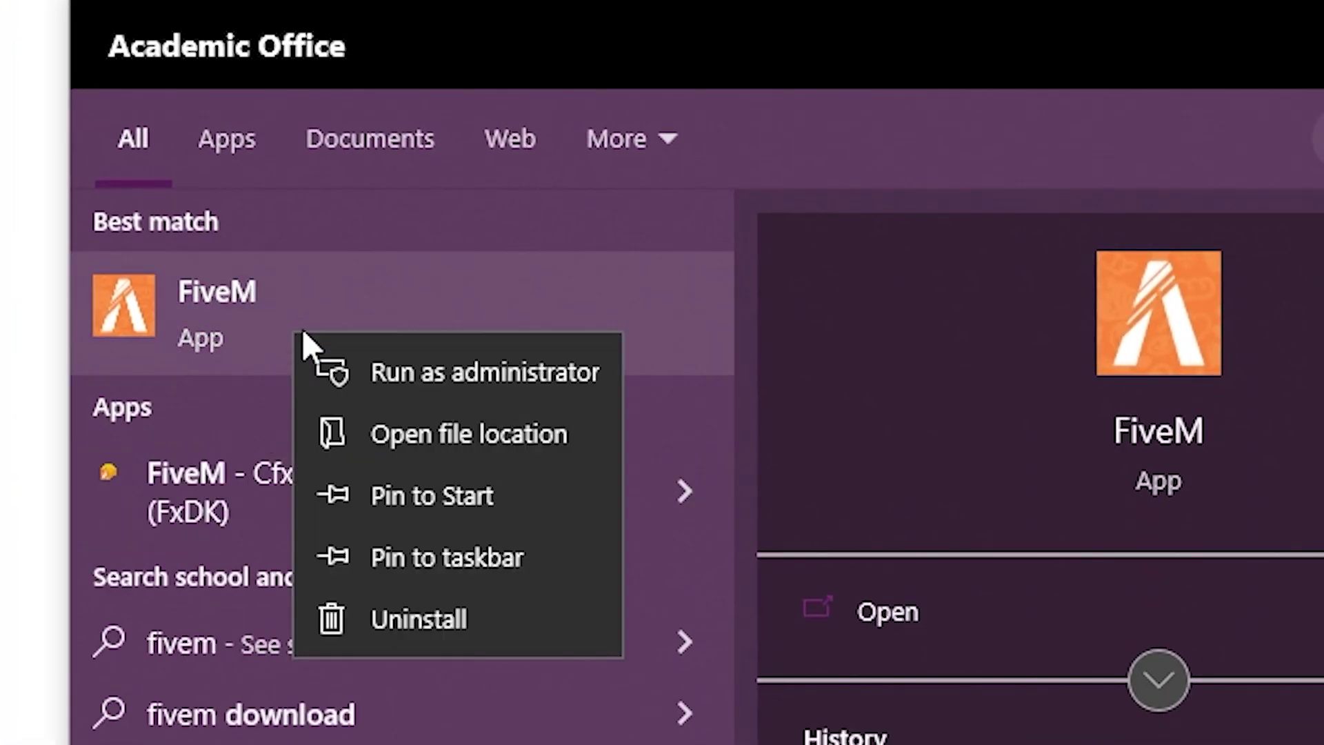
click(444, 433)
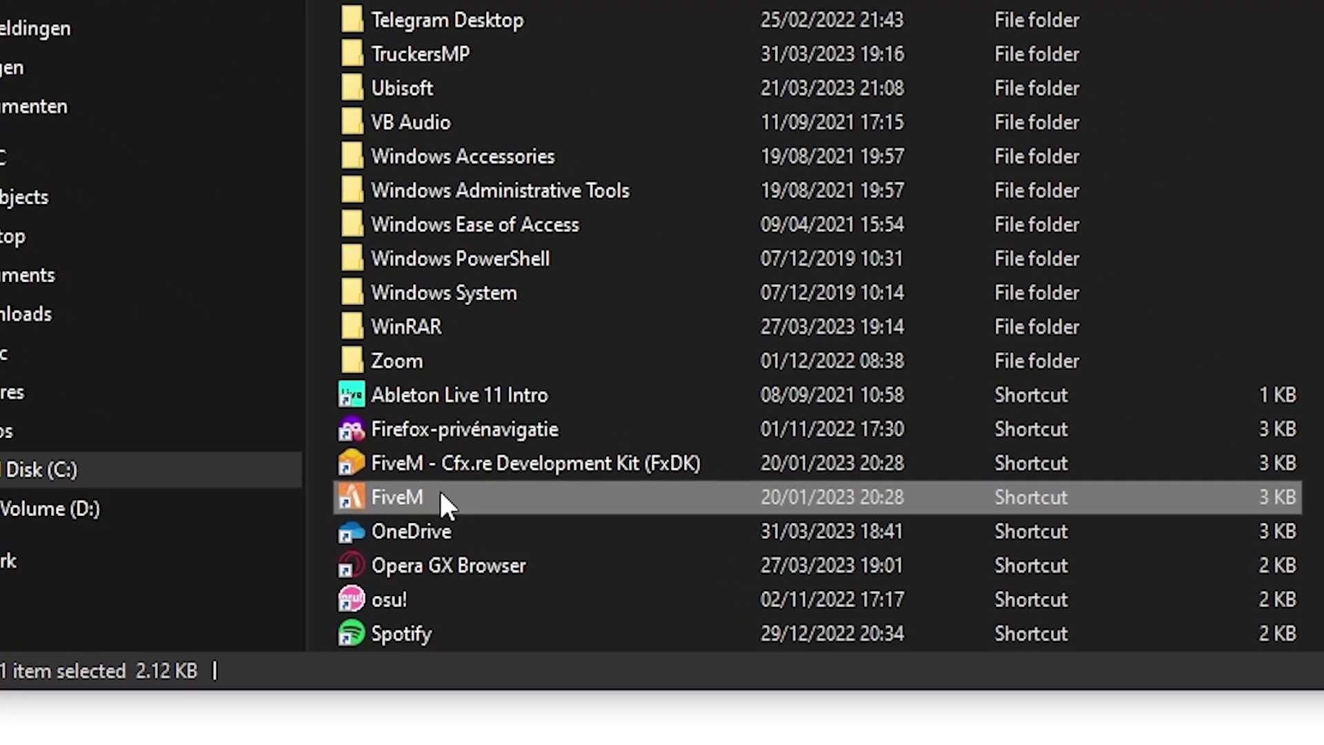
- Go to the FiveM shortcut's file location and open the FiveM Application Data folder
right_click(535, 535)
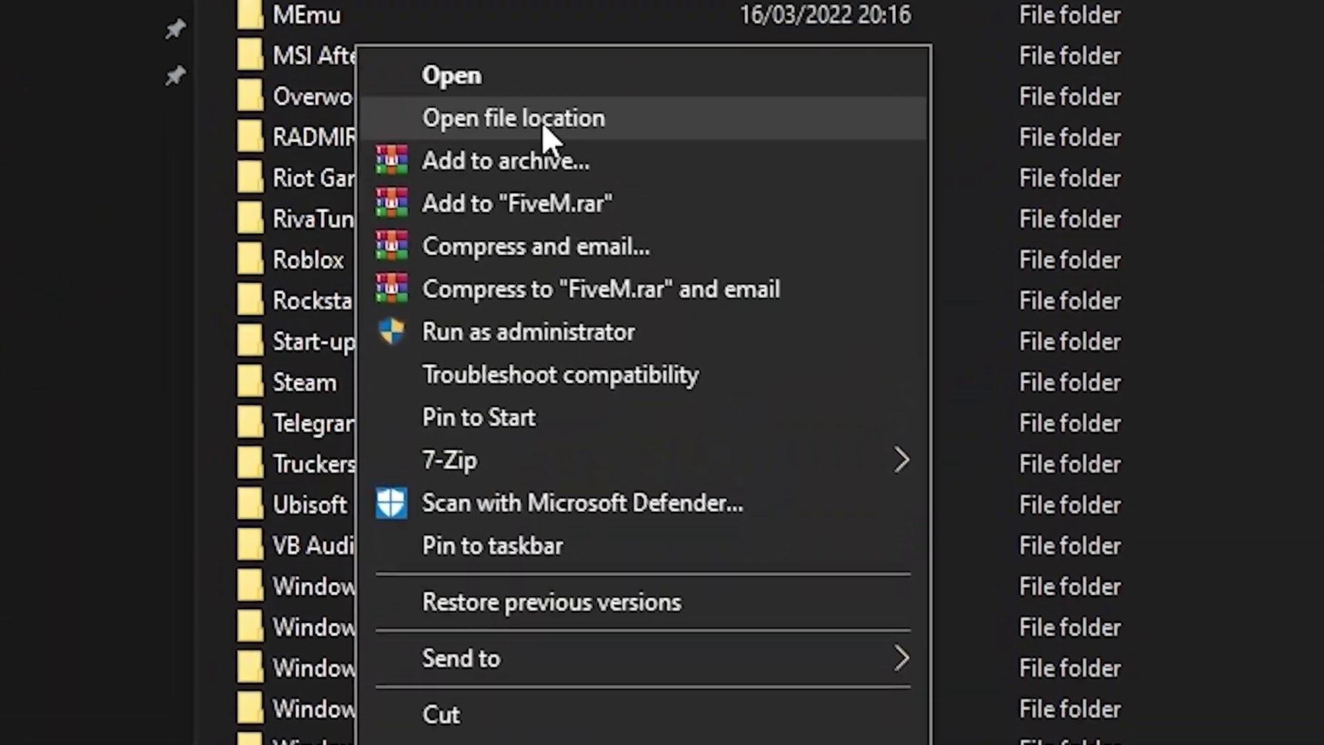
click(542, 122)
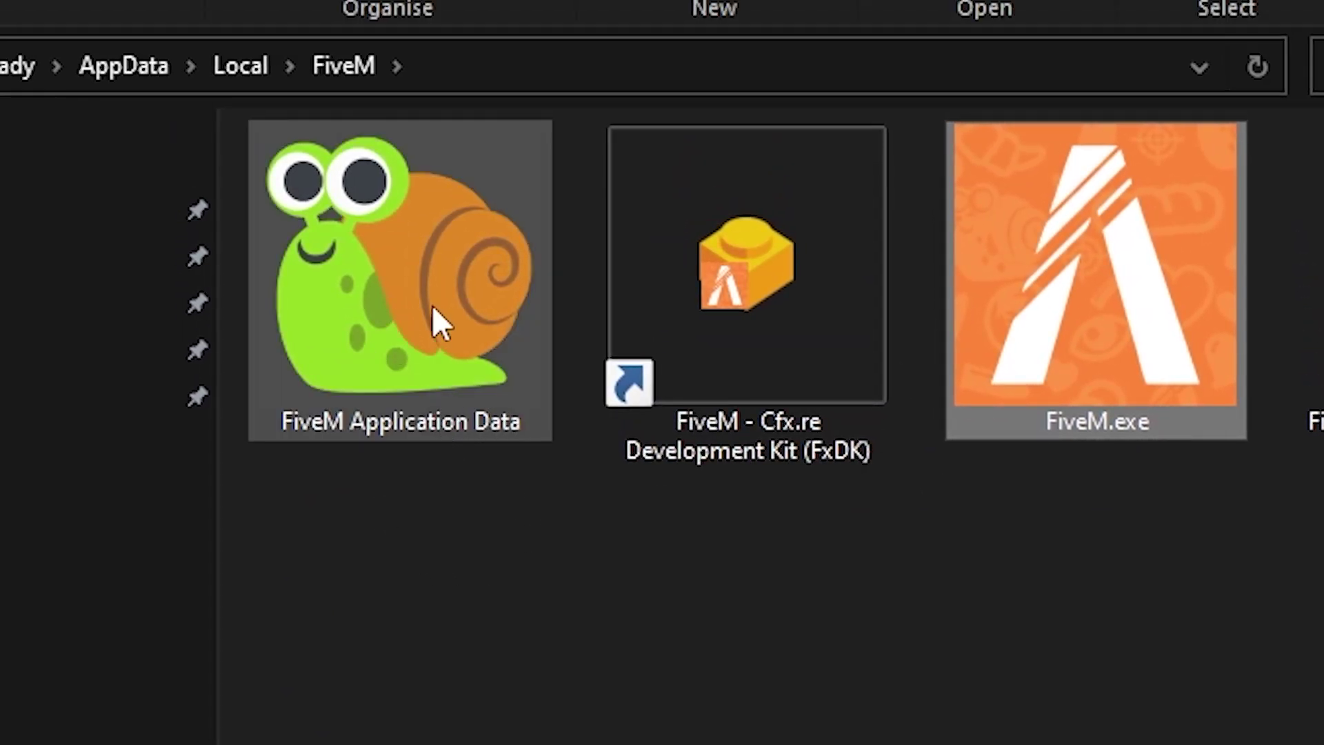
double_click(433, 307)
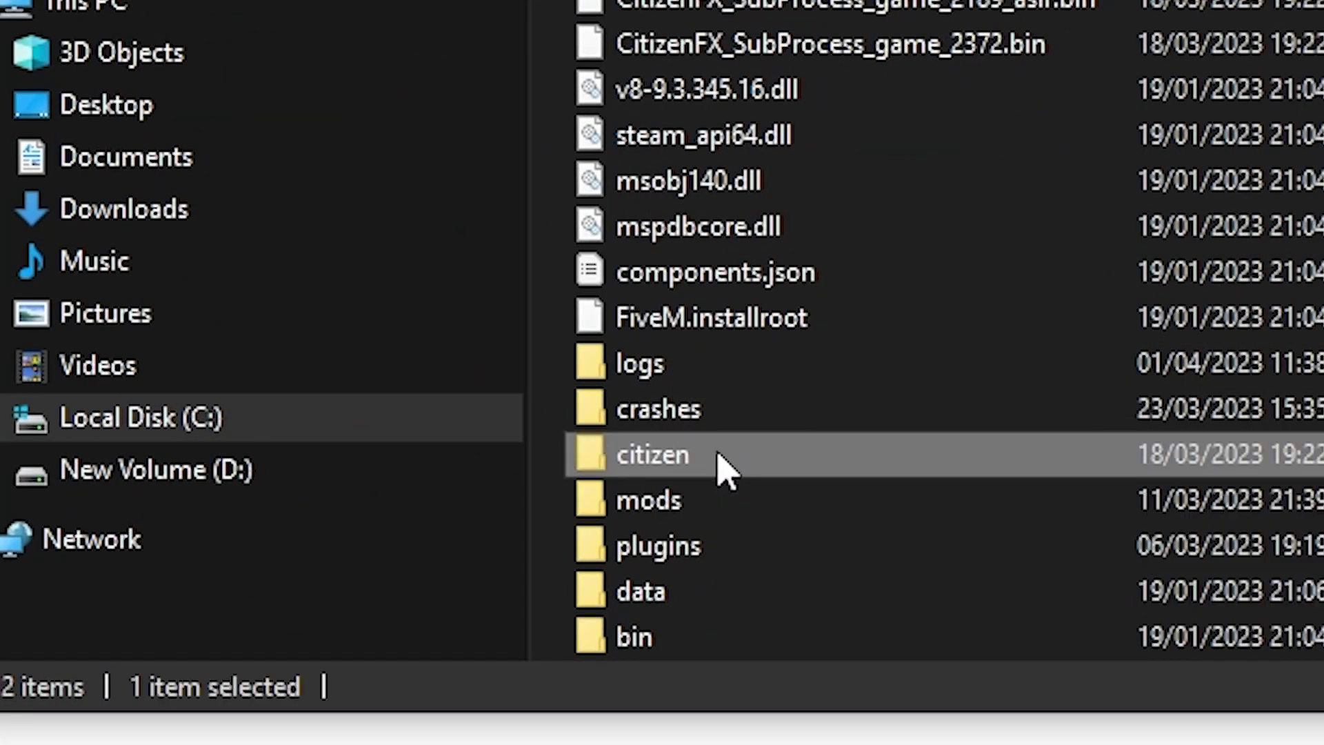
- Delete the citizen and mods folders from FiveM Application Data
right_click(720, 462)
click(828, 306)
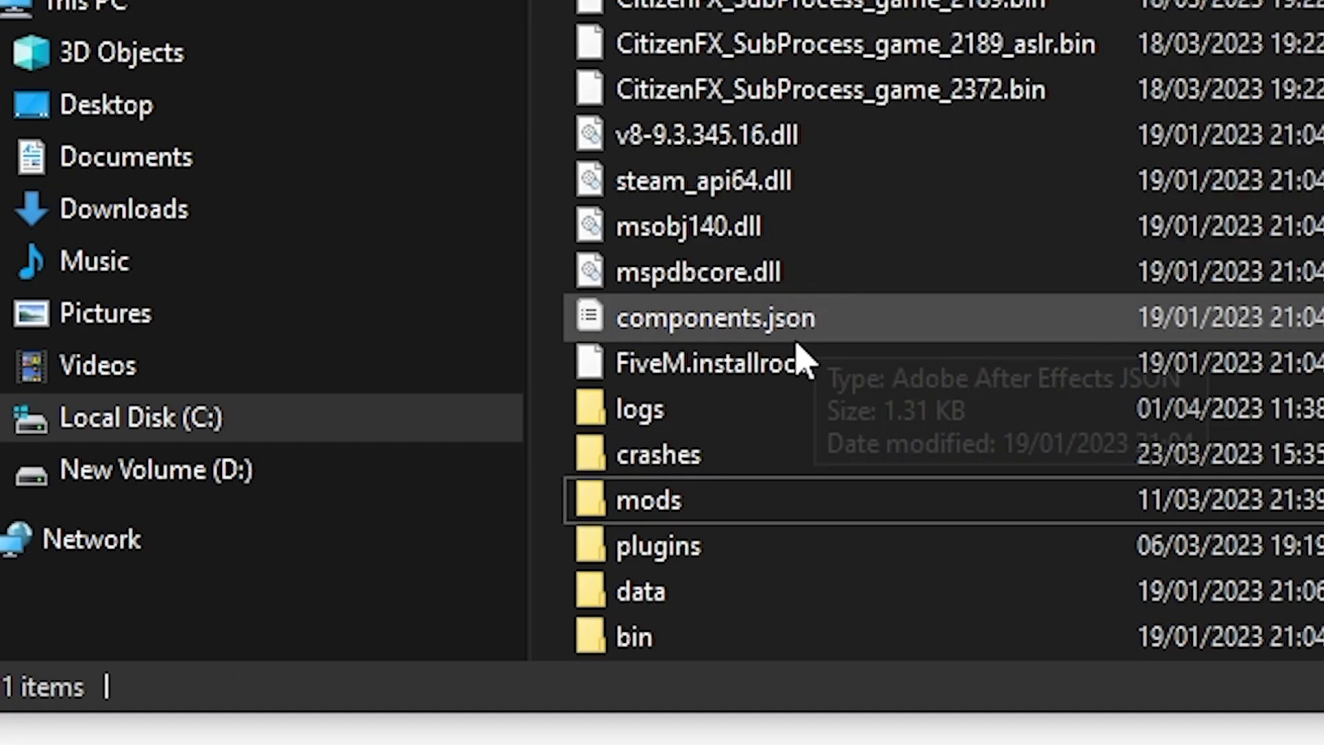
right_click(697, 507)
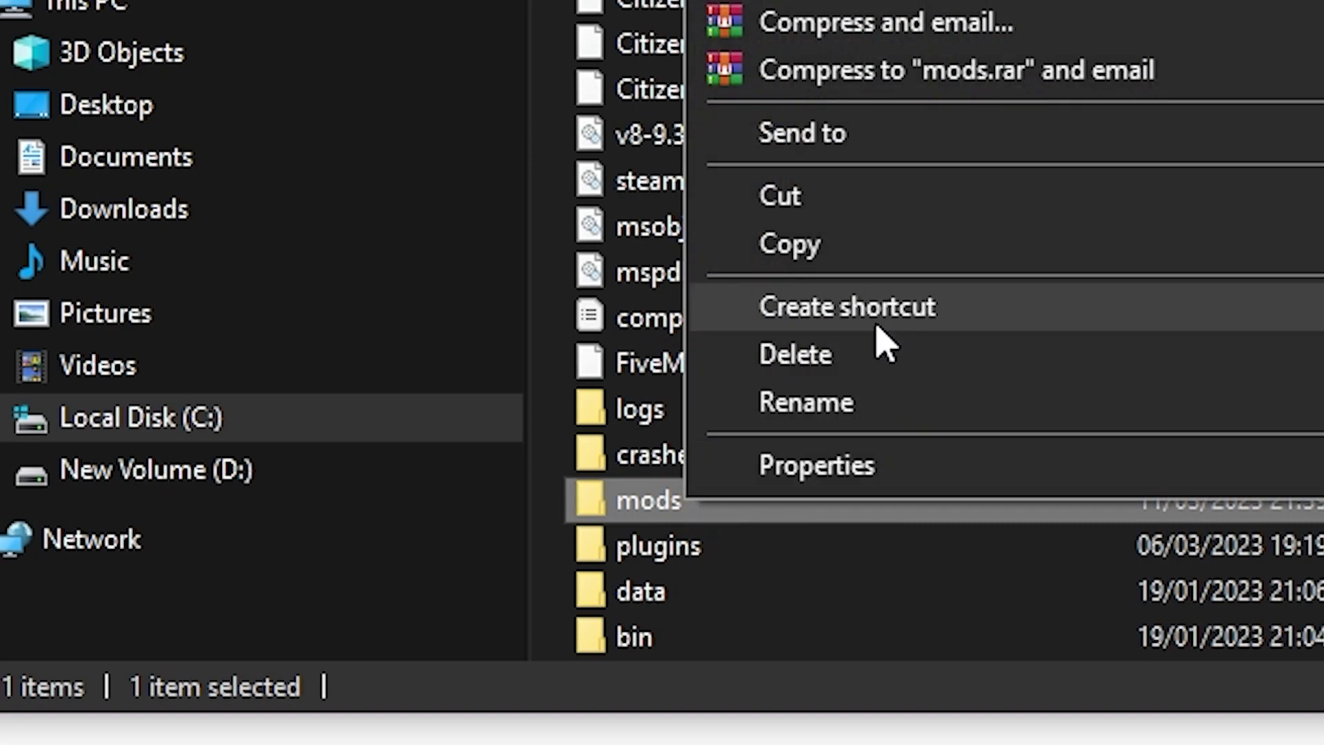
click(834, 354)
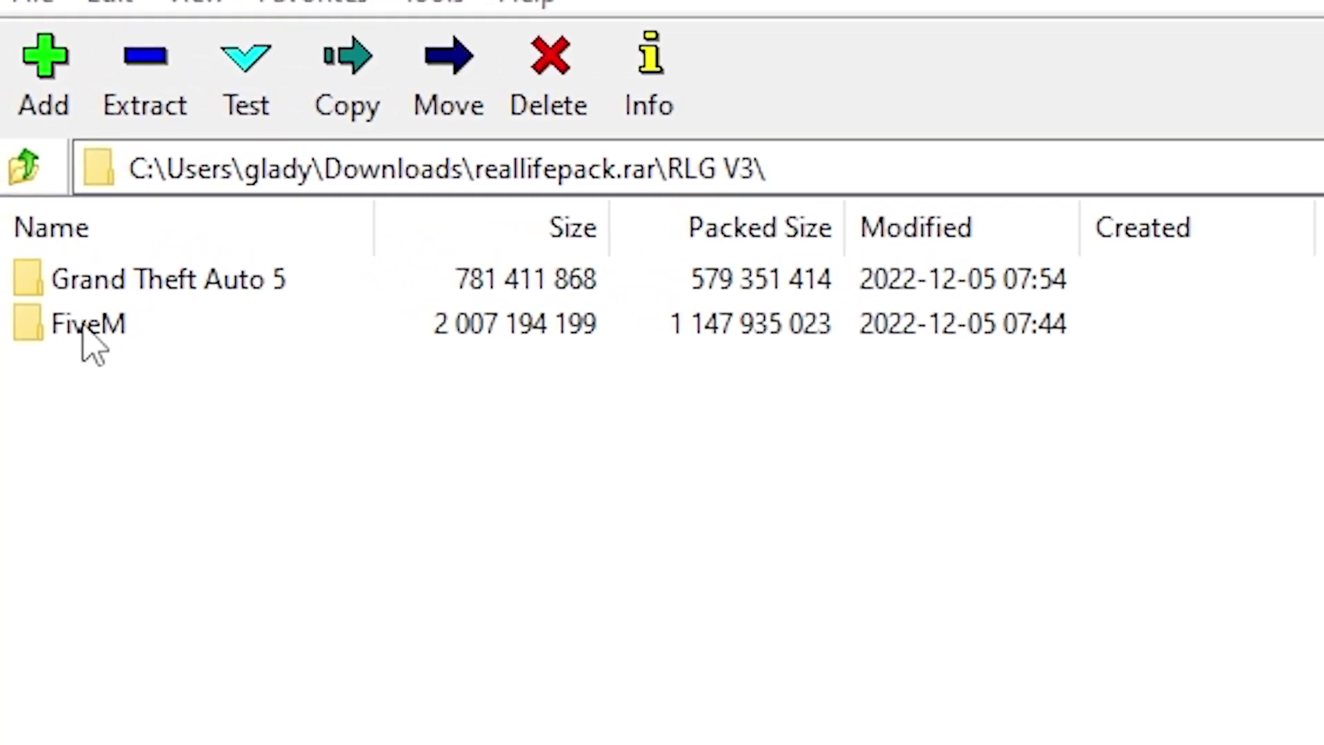
- Copy the citizen and mods folders from the archive's FiveM folder into FiveM Application Data
double_click(63, 274)
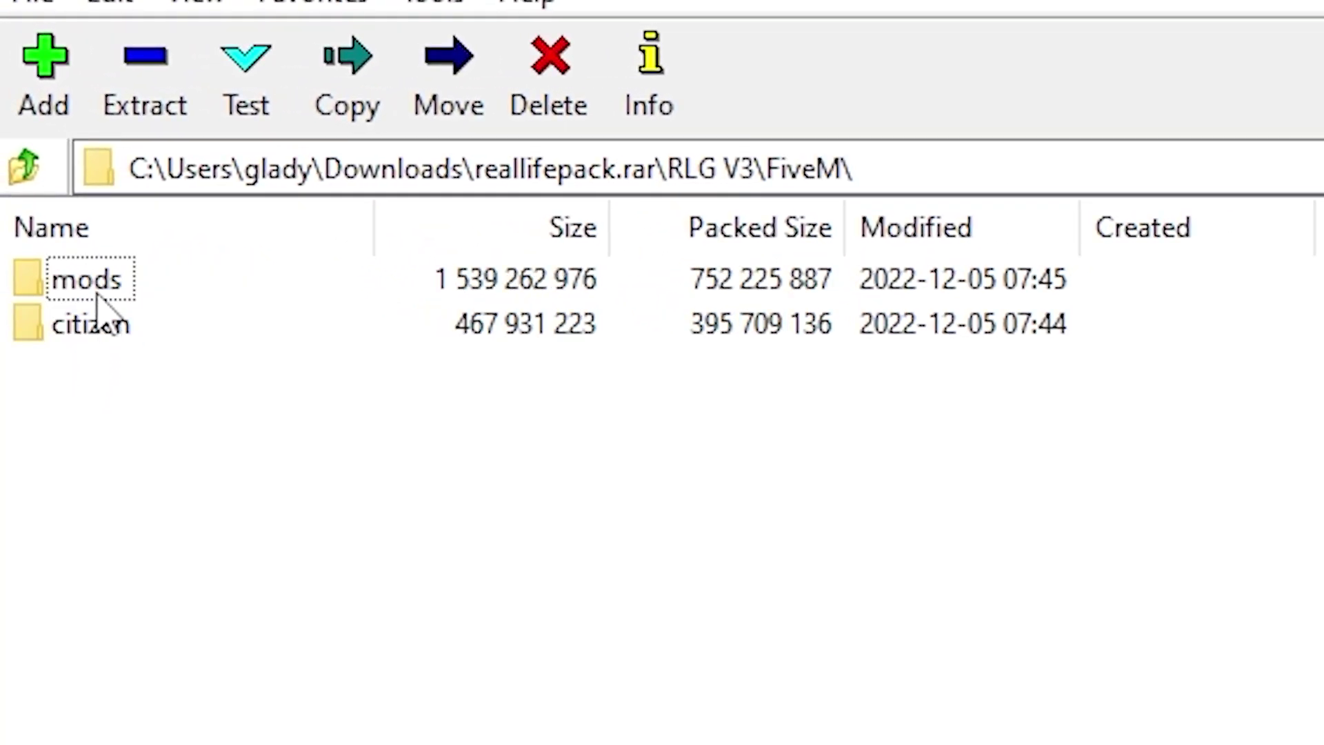
click(73, 333)
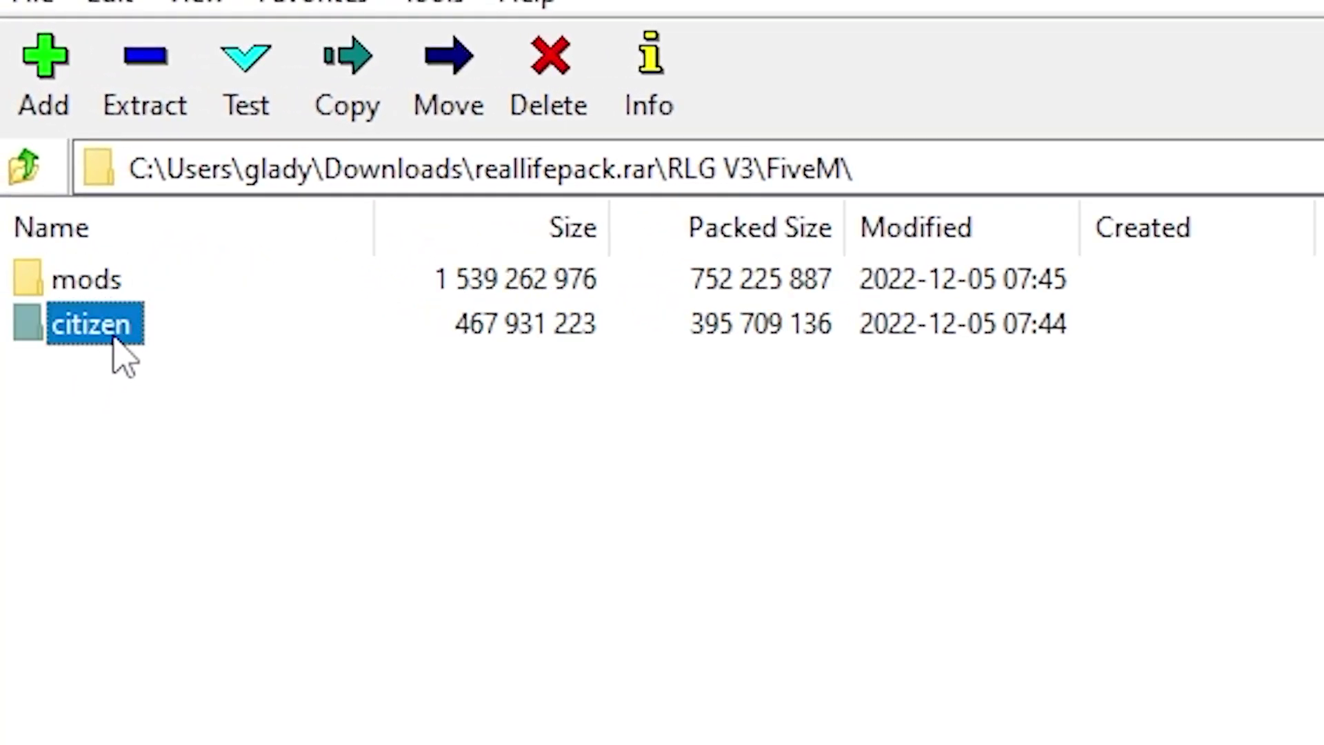
drag(73, 333, 489, 679)
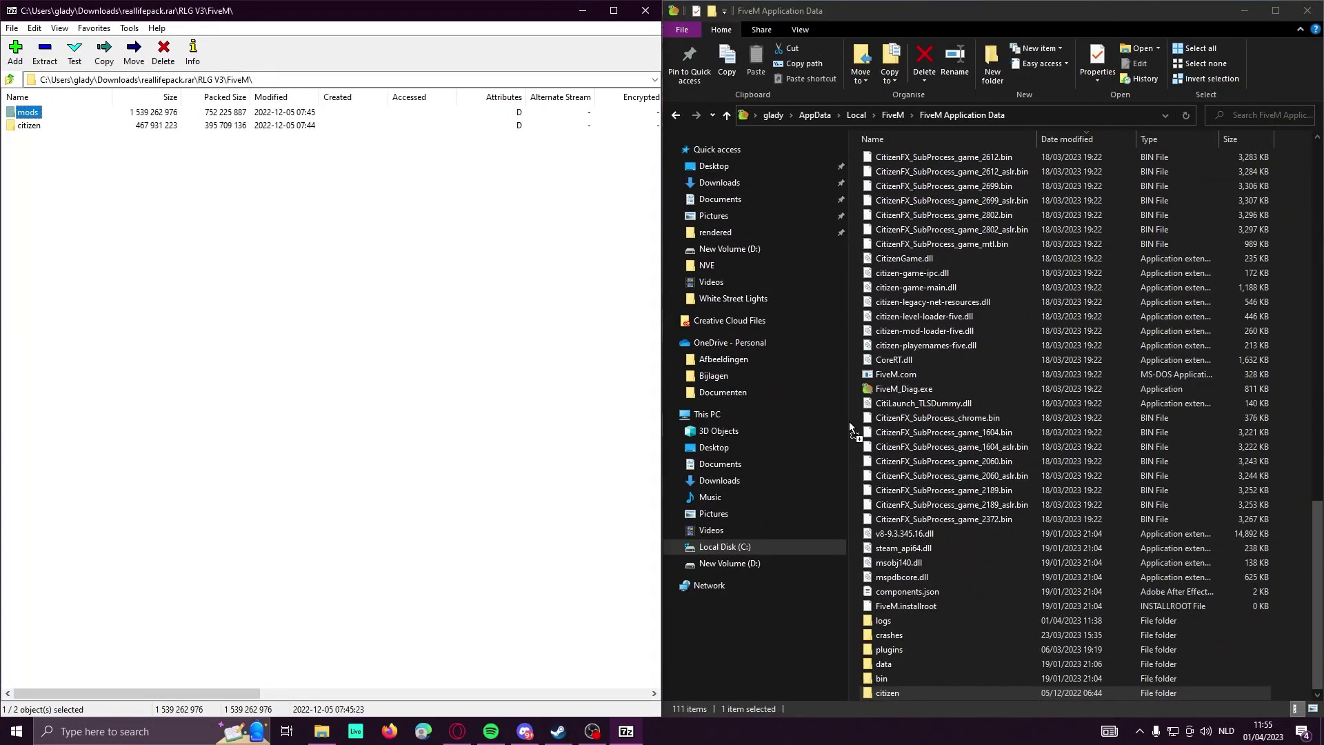
drag(849, 421, 854, 481)
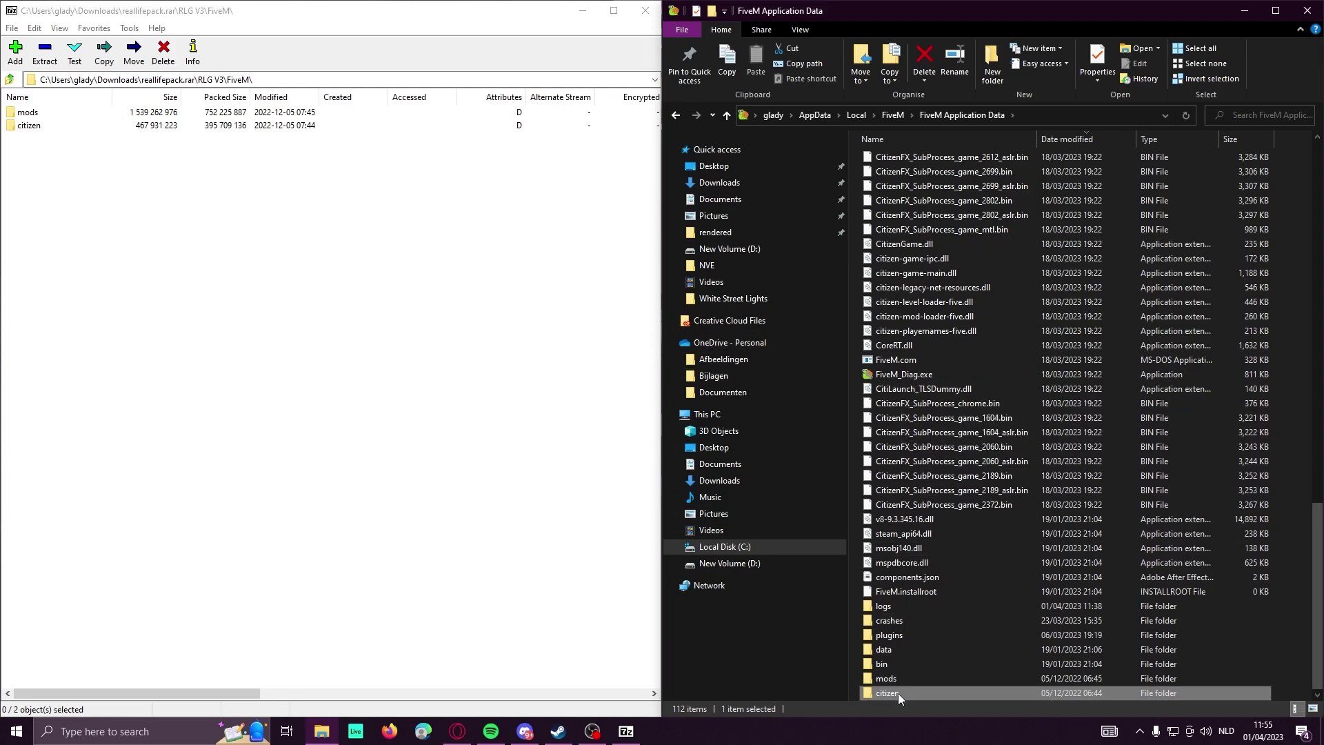
- Go up one level in the archive and open the 1 - ENB folder inside Grand Theft Auto 5
click(175, 187)
click(10, 80)
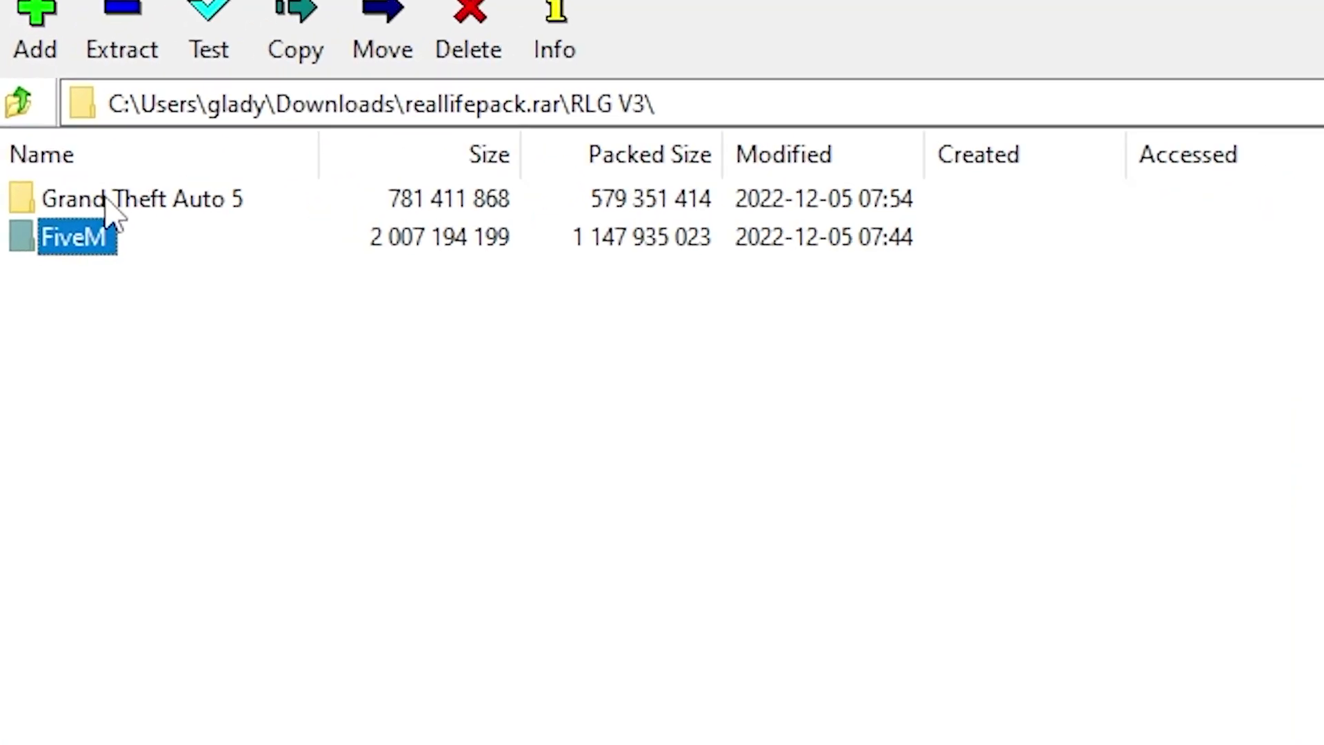
double_click(37, 113)
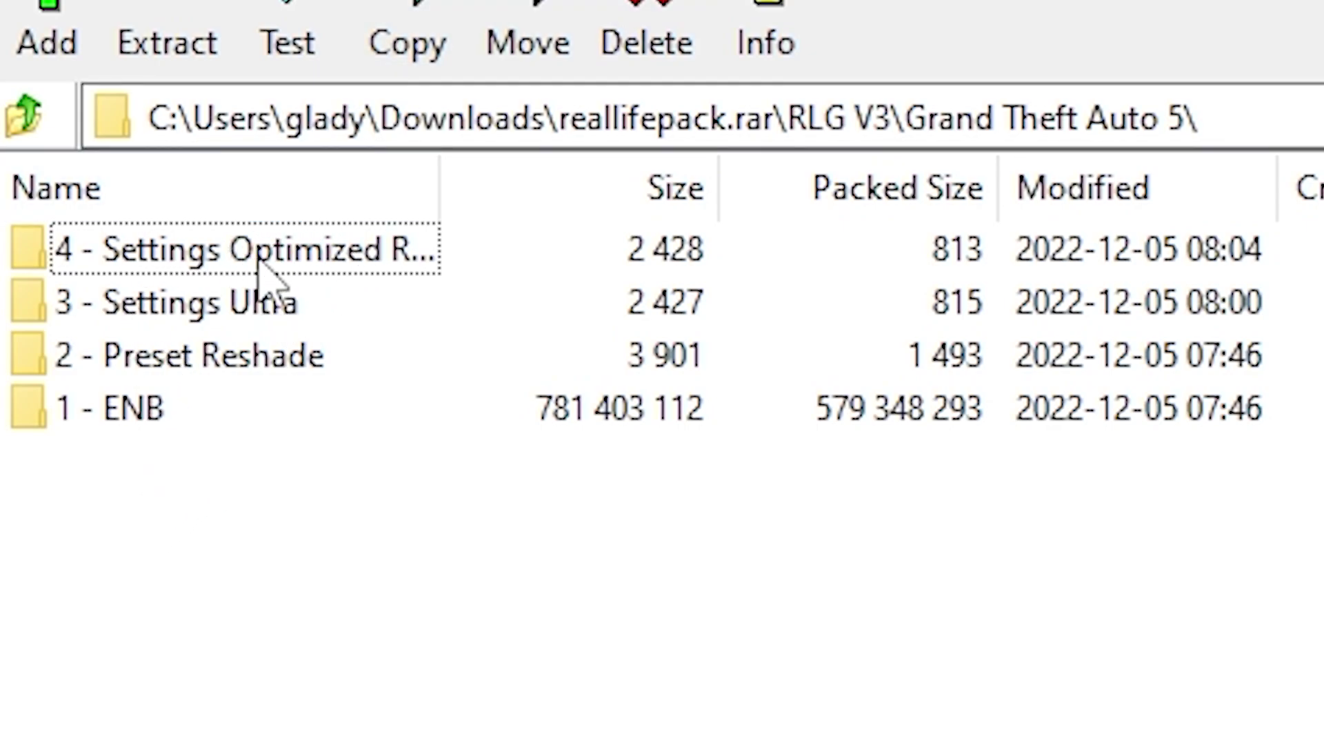
click(283, 408)
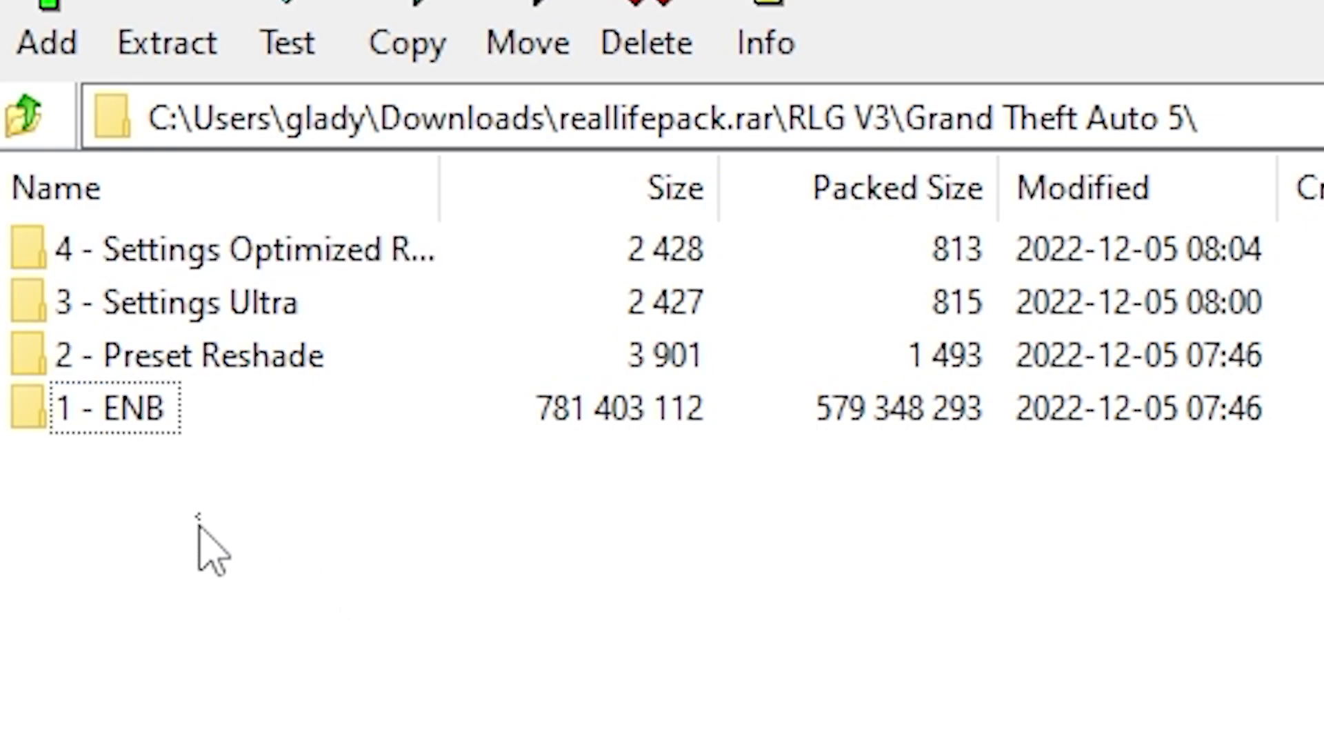
double_click(136, 408)
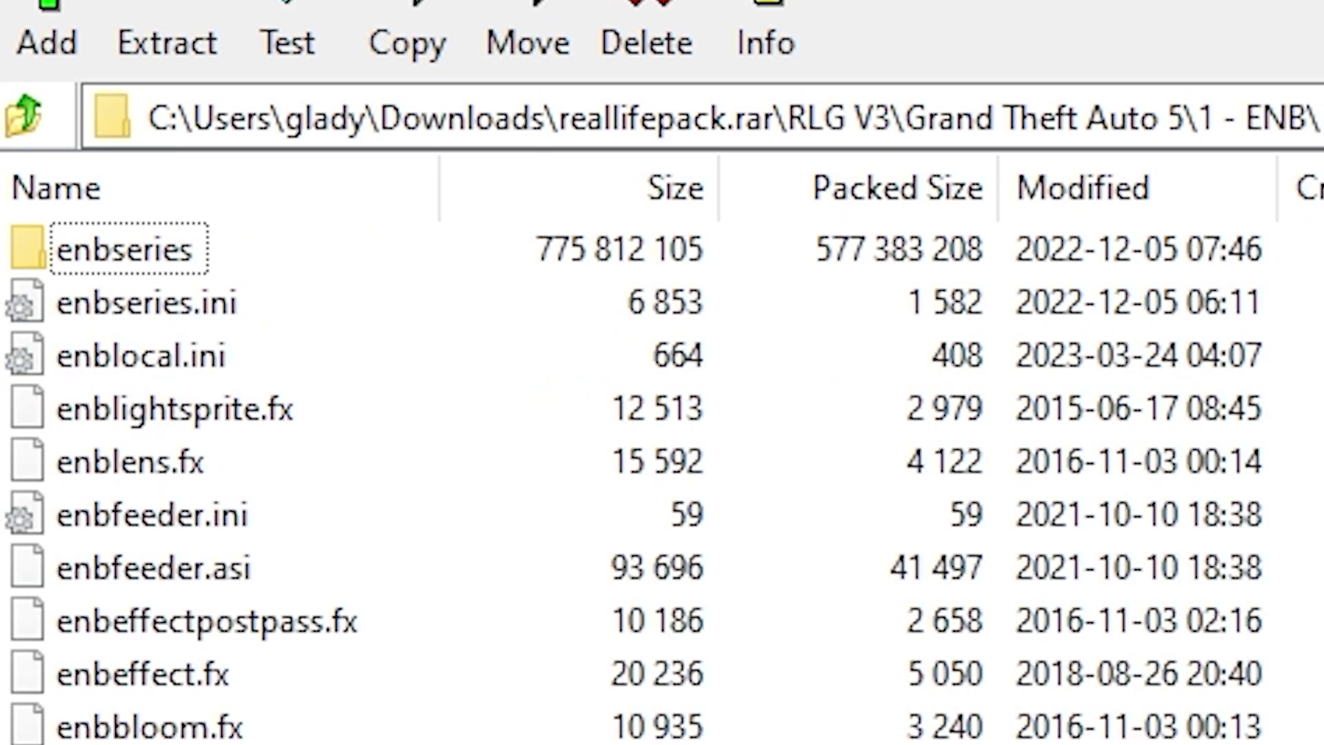
drag(386, 738, 65, 235)
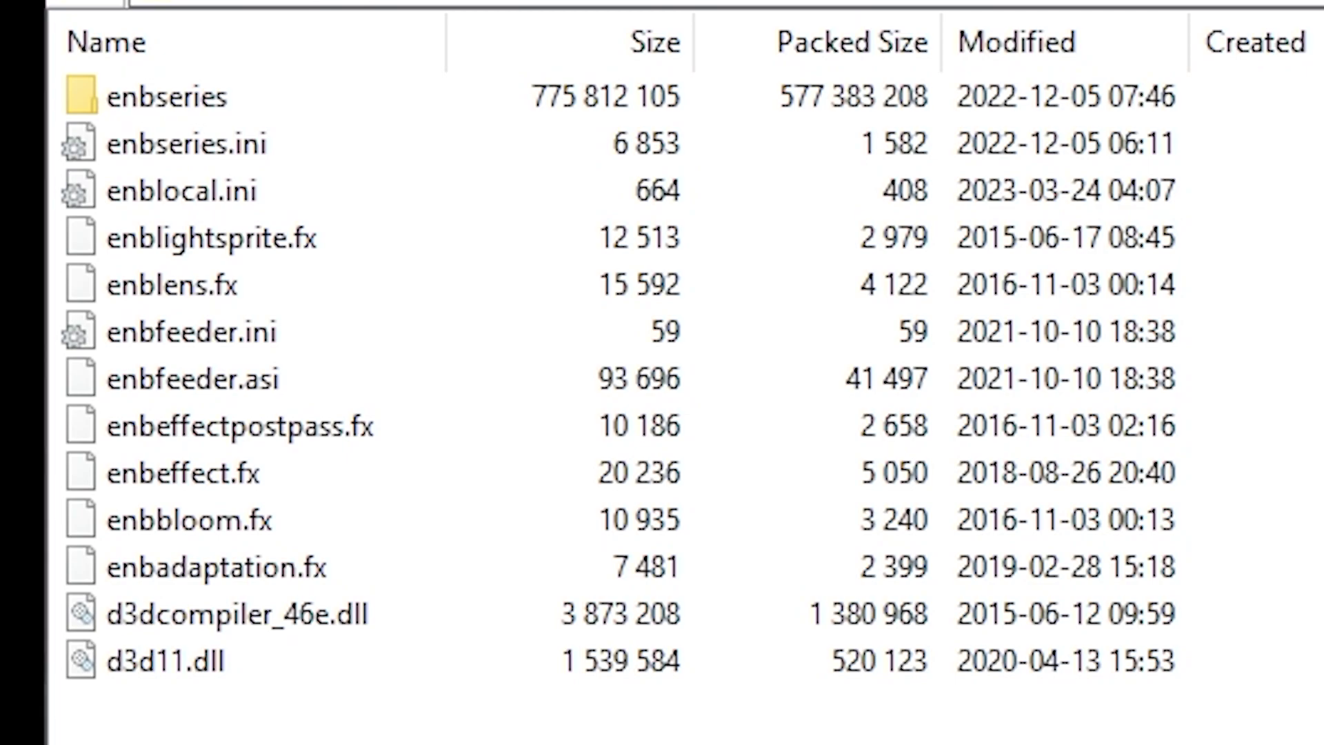
- Open a new File Explorer window and browse to the GTAV folder under C:\Program Files\Epic Games
key(super+e)
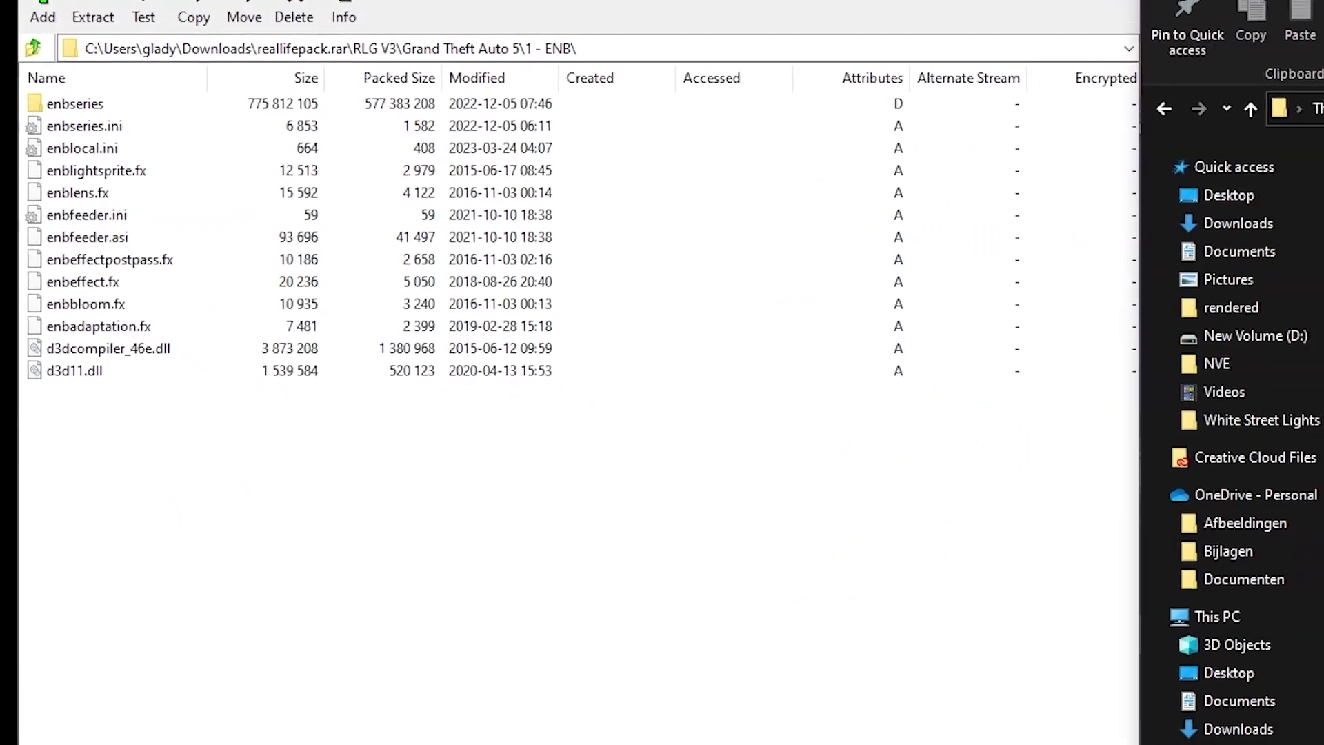
click(1247, 744)
double_click(1323, 232)
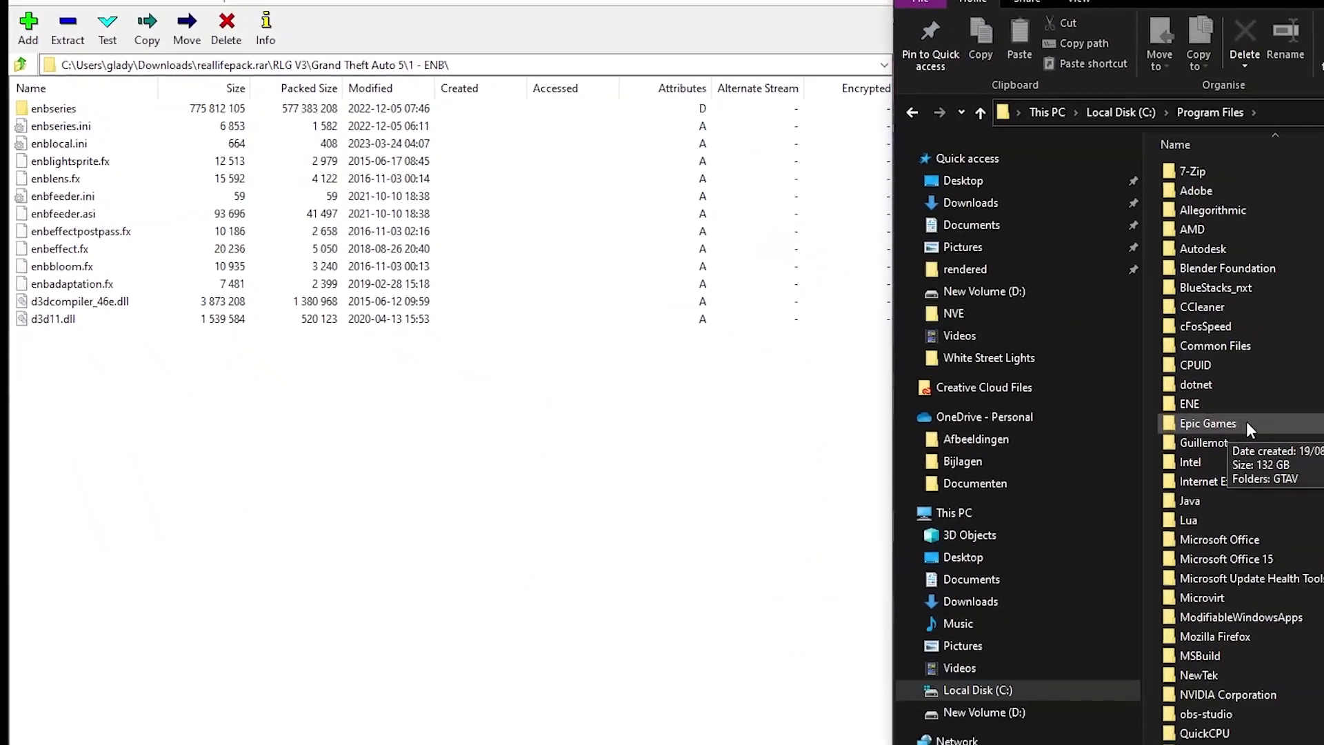
double_click(1247, 423)
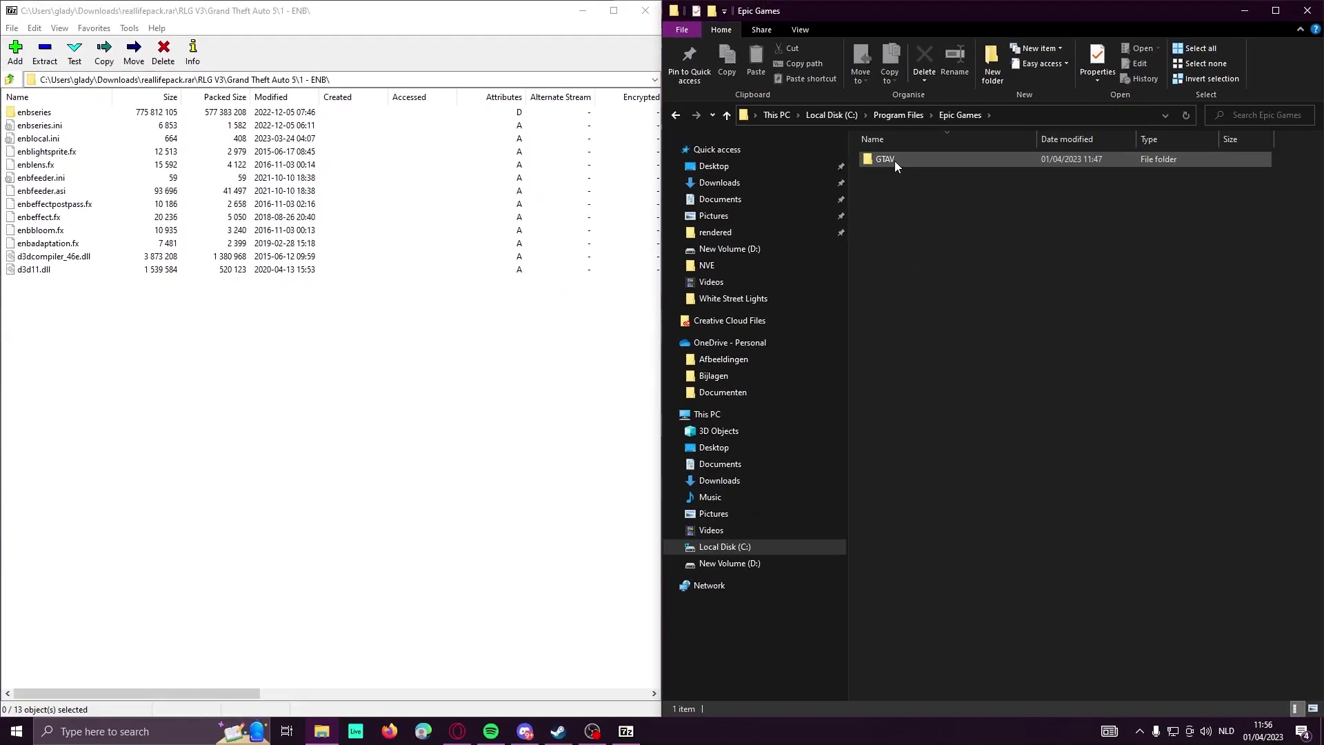
double_click(900, 159)
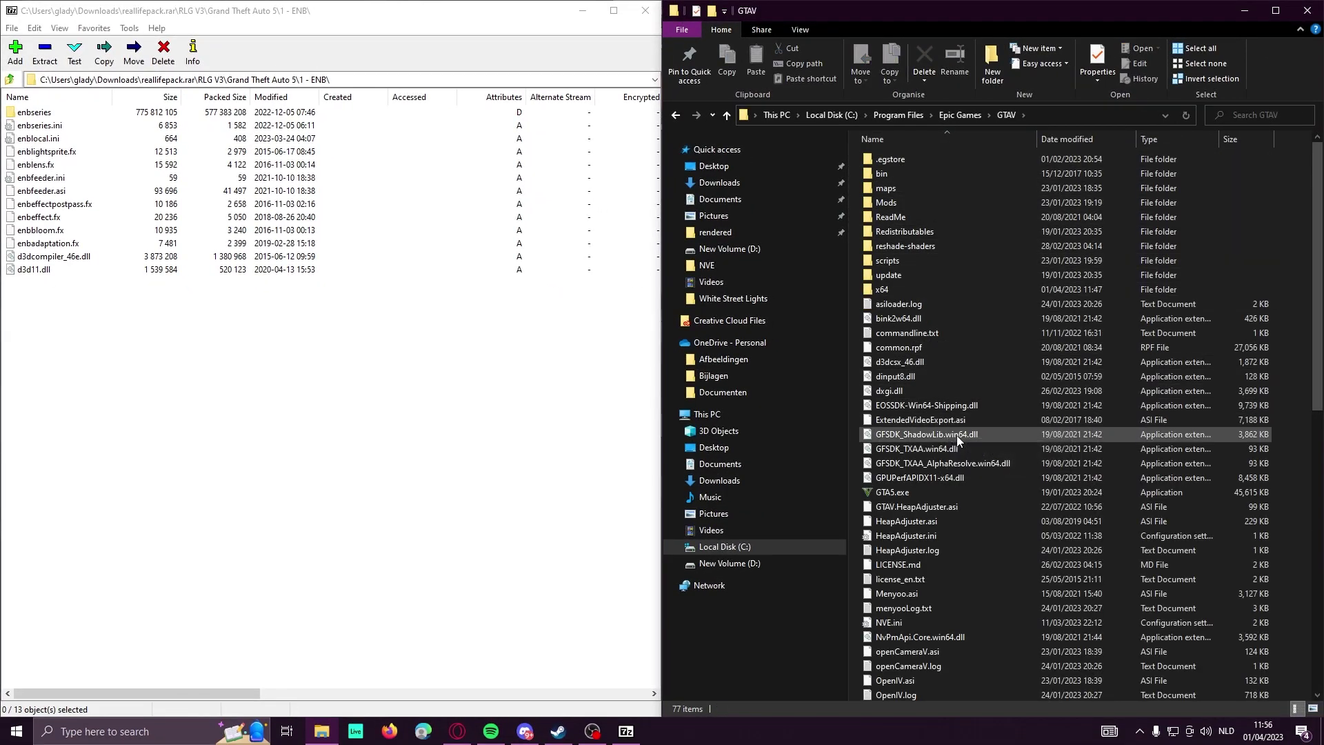
- Copy everything in the archive's 1 - ENB folder into the GTAV game folder
scroll(957, 436, down, 12)
scroll(1044, 449, up, 12)
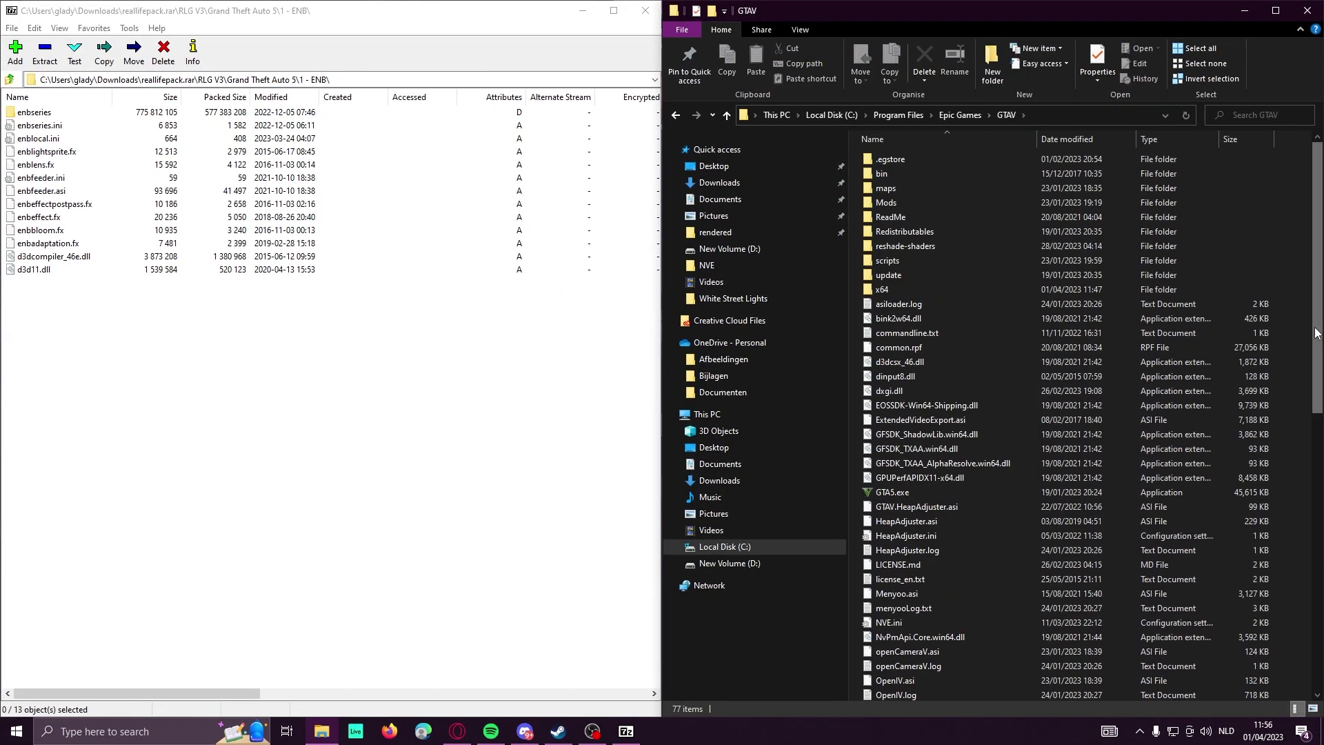
scroll(1103, 324, down, 13)
scroll(992, 288, up, 11)
scroll(992, 288, down, 1)
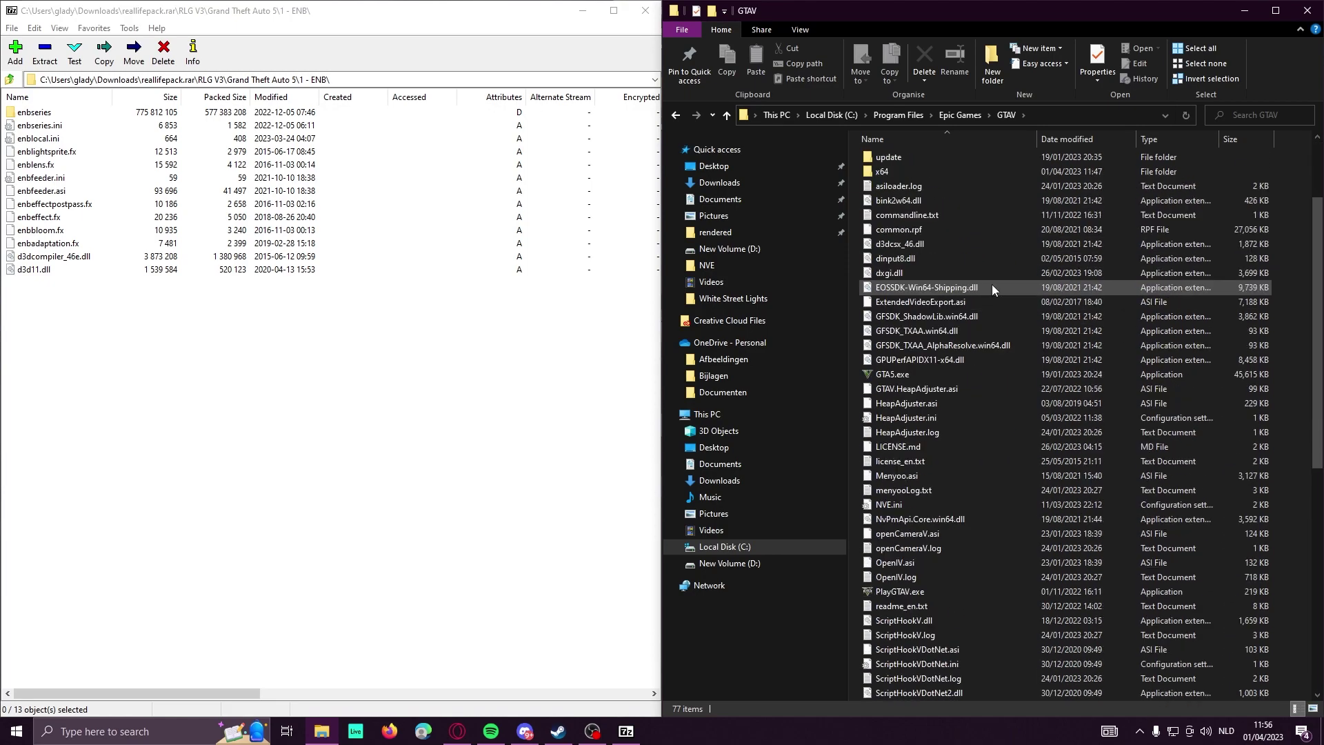
scroll(993, 293, down, 8)
scroll(1004, 317, up, 11)
click(160, 398)
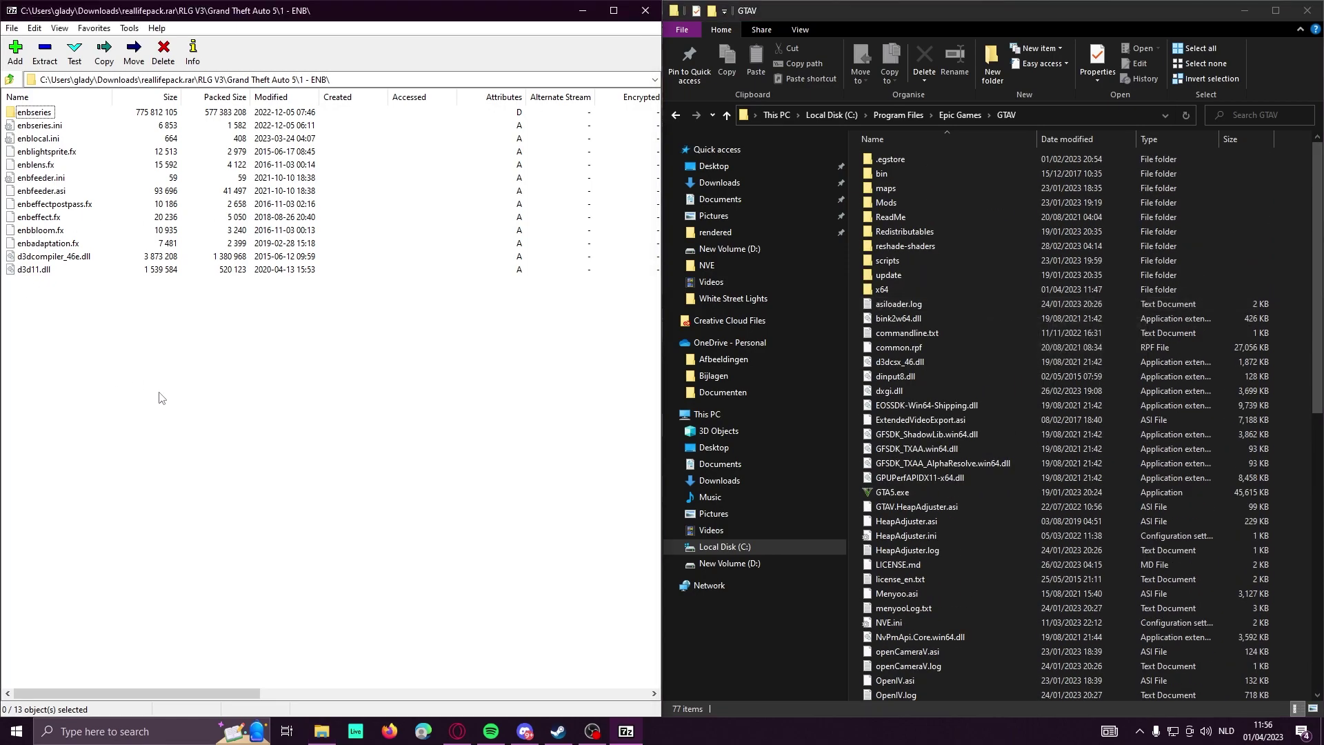
drag(160, 398, 30, 117)
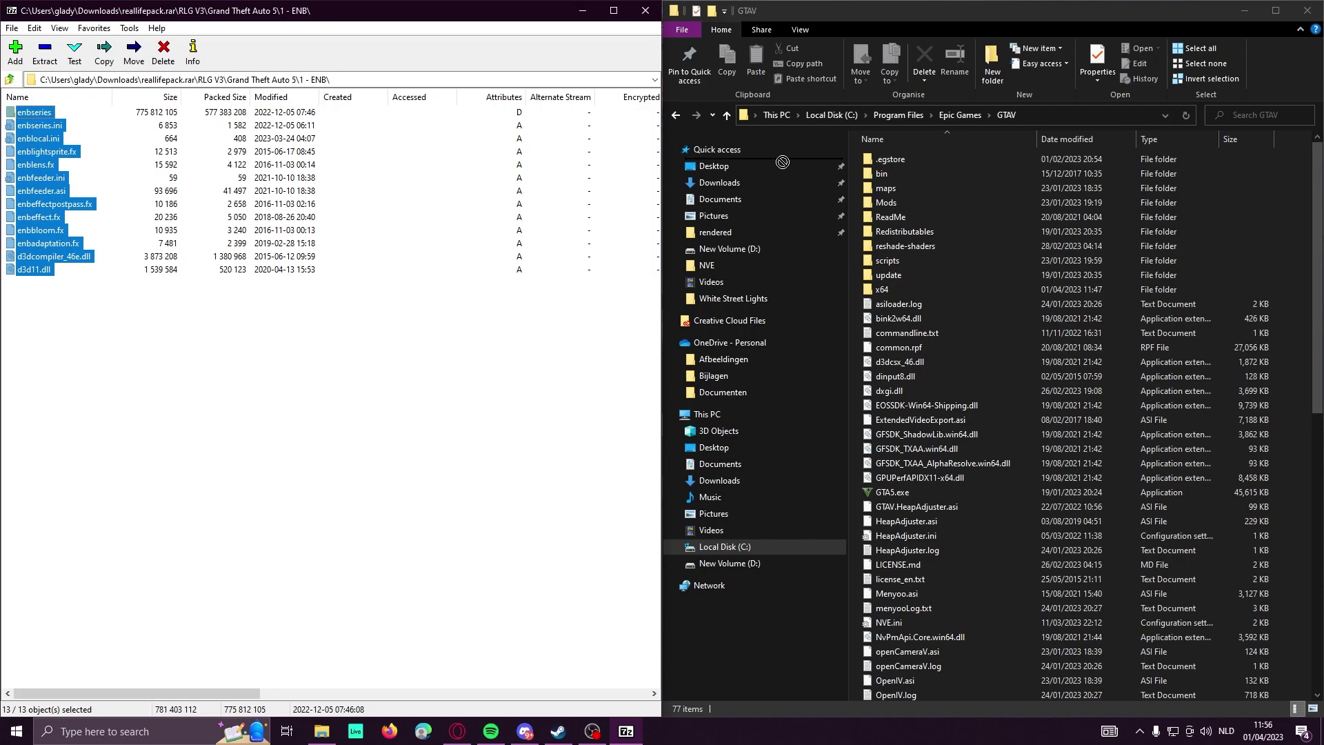
drag(782, 161, 1294, 241)
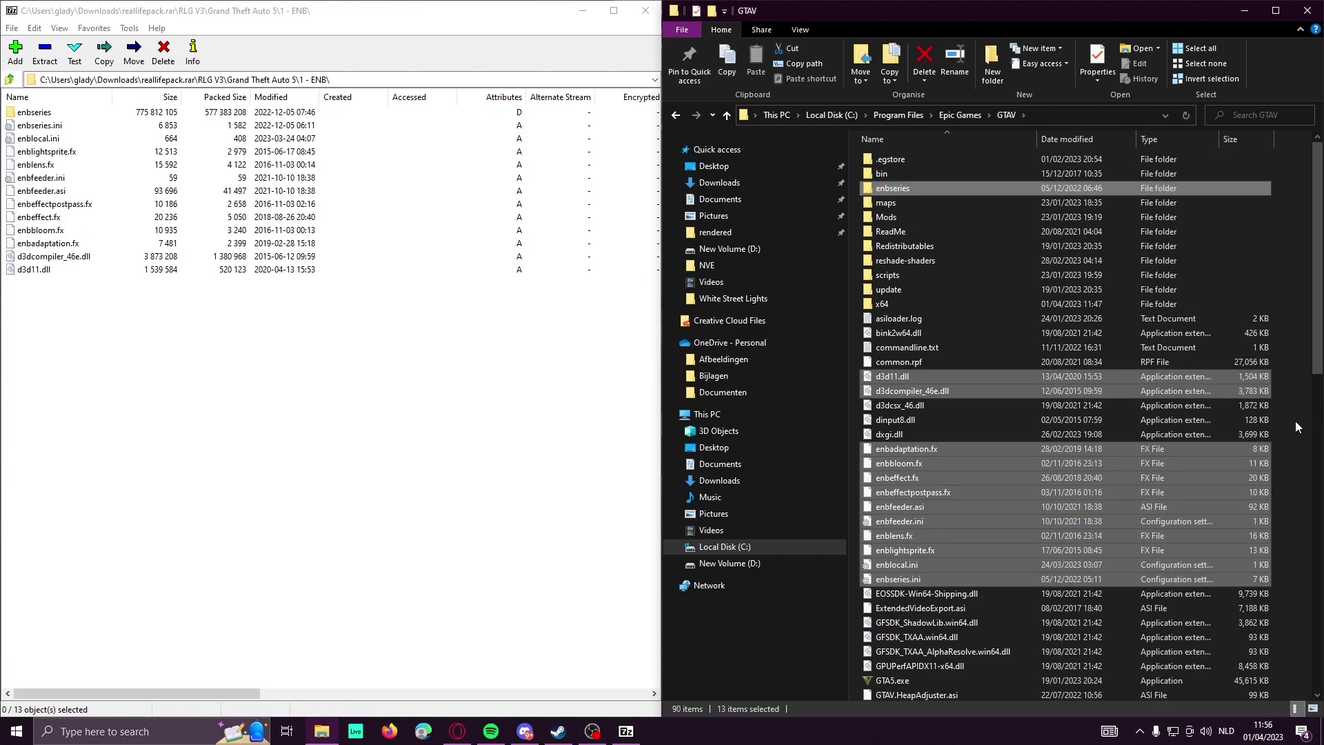
click(1294, 420)
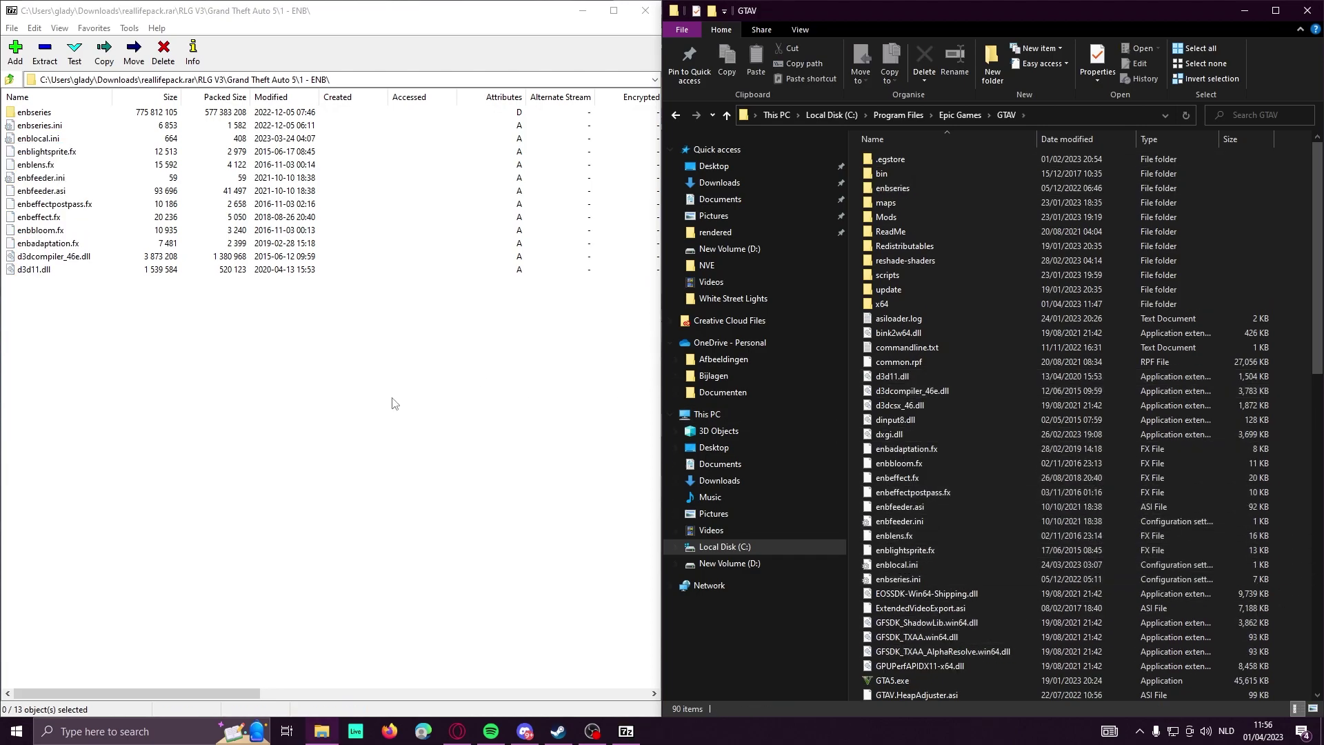
- Copy RLG V3.ini from the archive's 2 - Preset Reshade folder into the GTAV game folder, and return to the archive's parent folder
click(49, 188)
key(BackSpace)
key(Up)
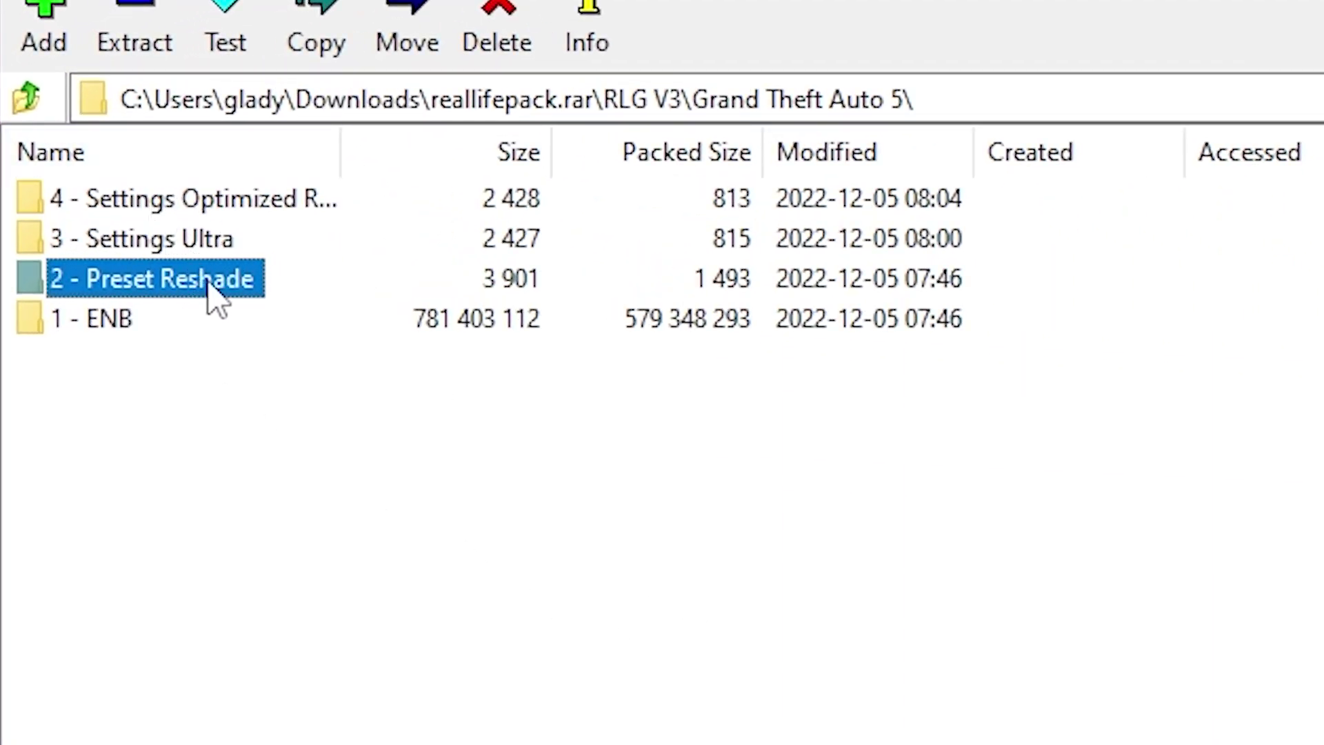
double_click(164, 282)
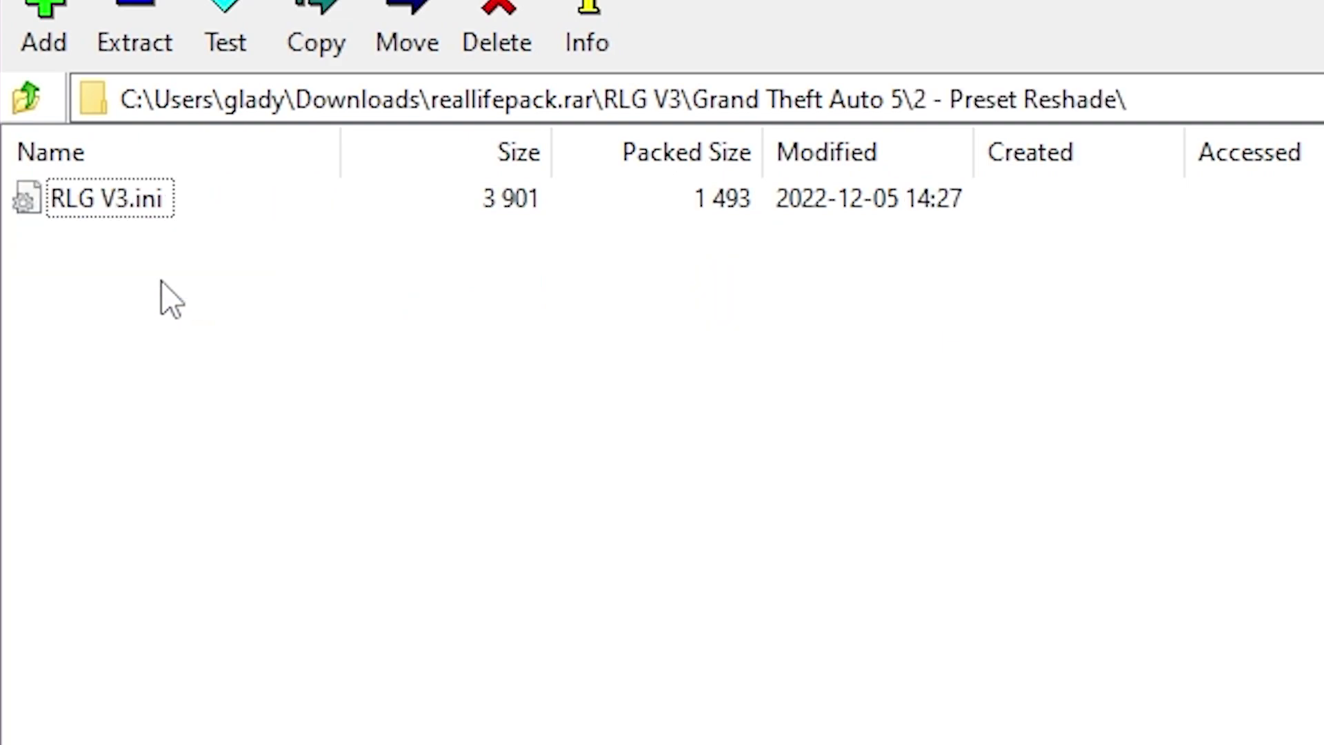
click(122, 215)
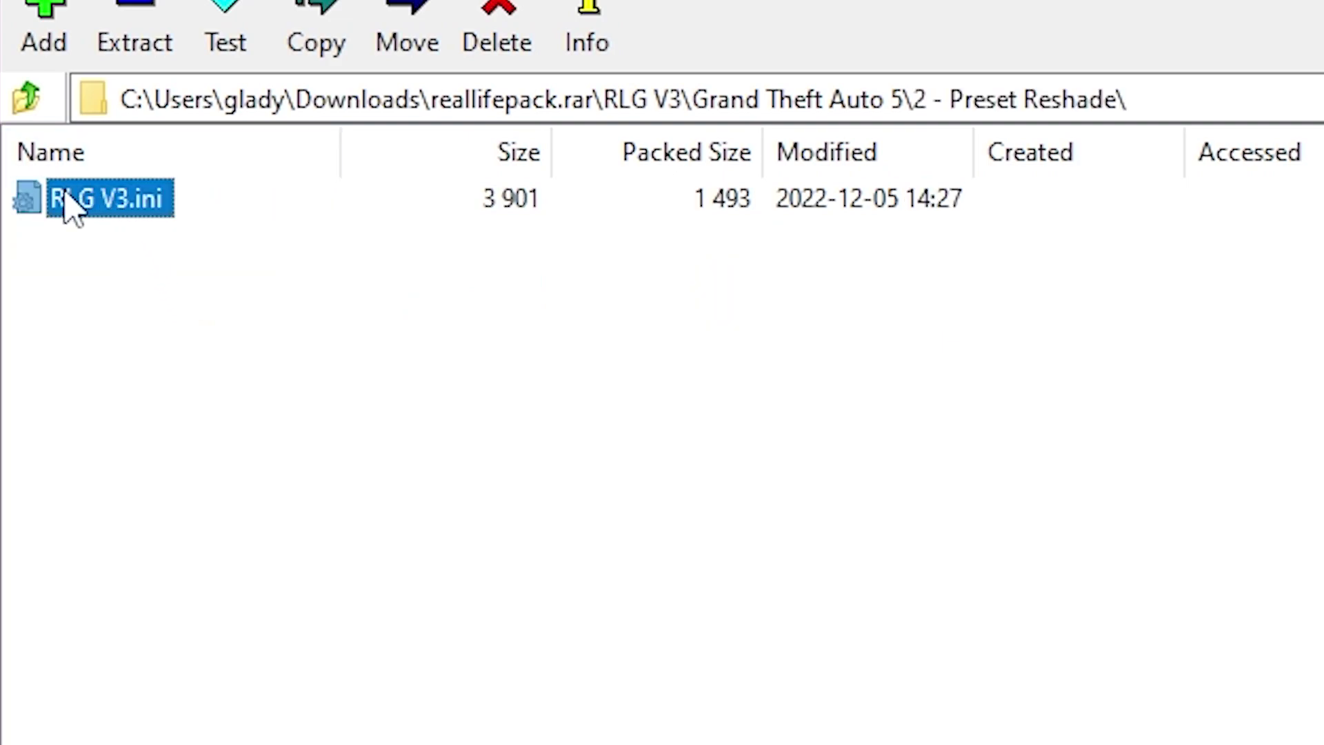
drag(69, 207, 379, 279)
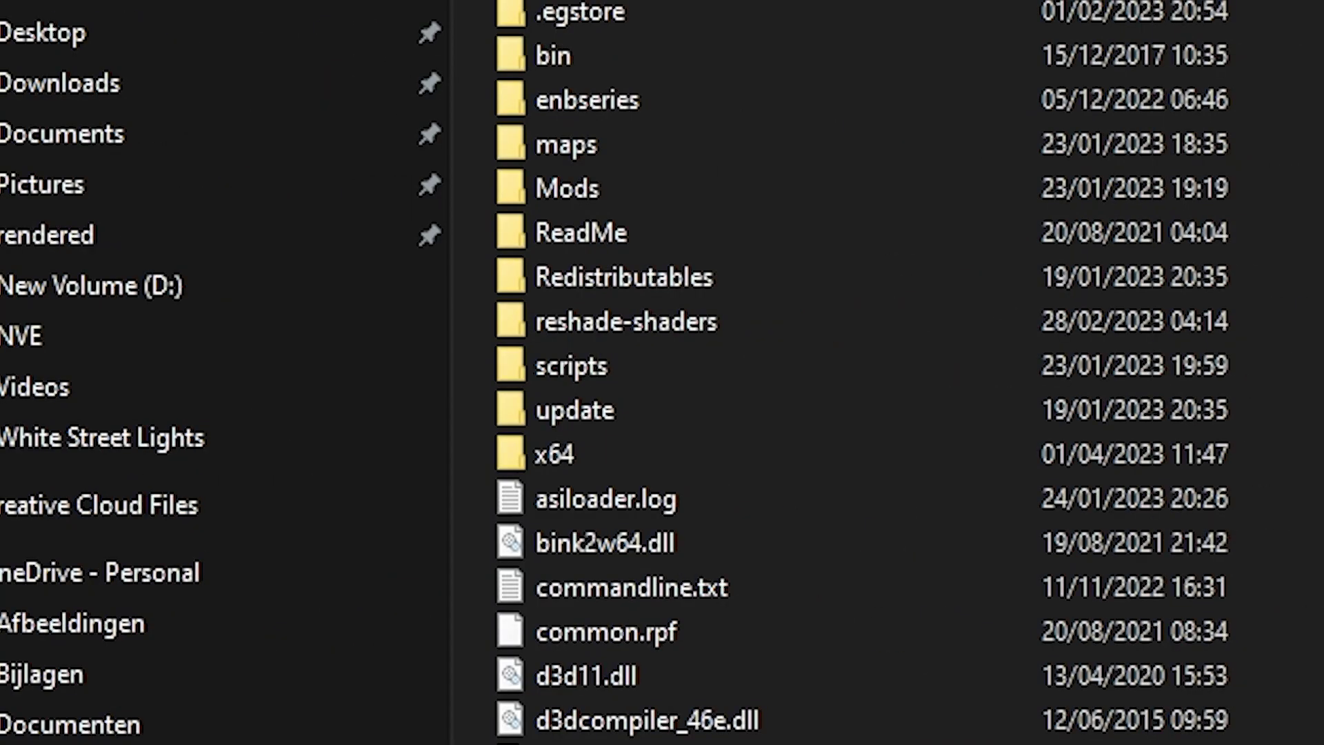
scroll(862, 372, down, 5)
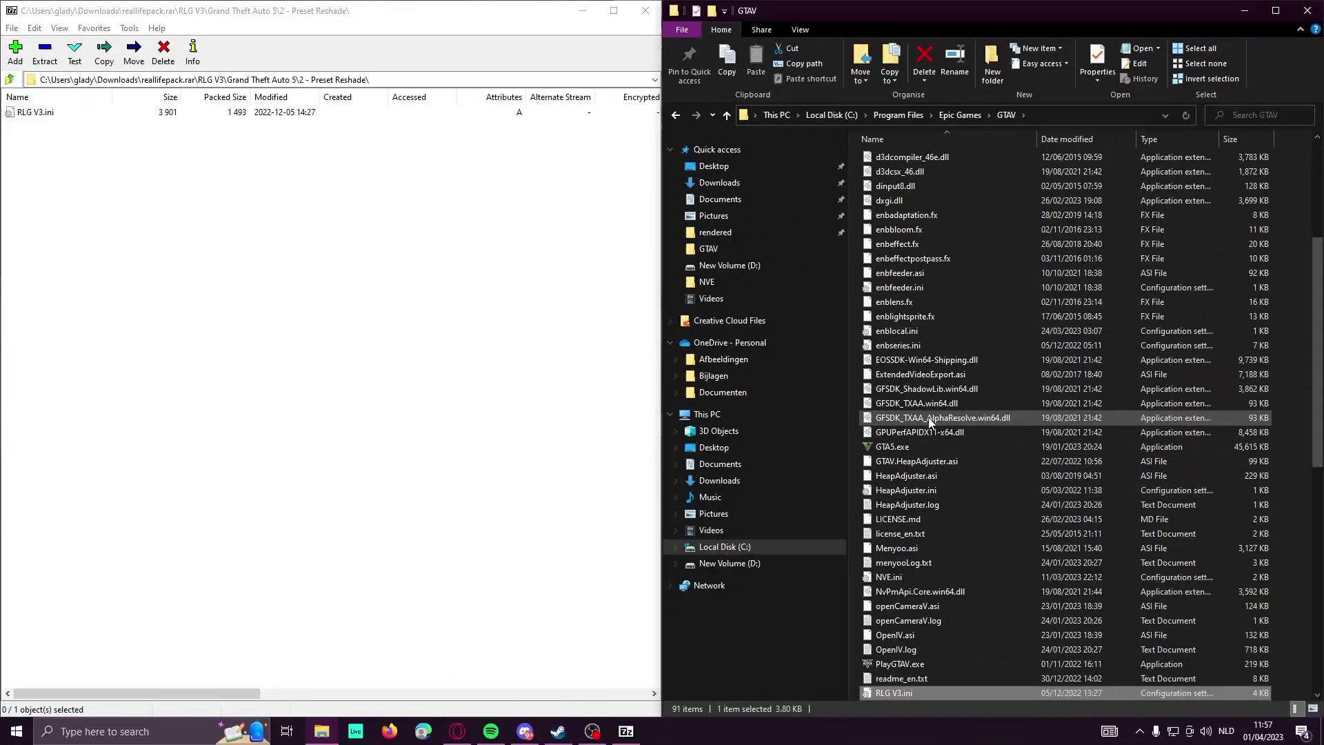
click(10, 79)
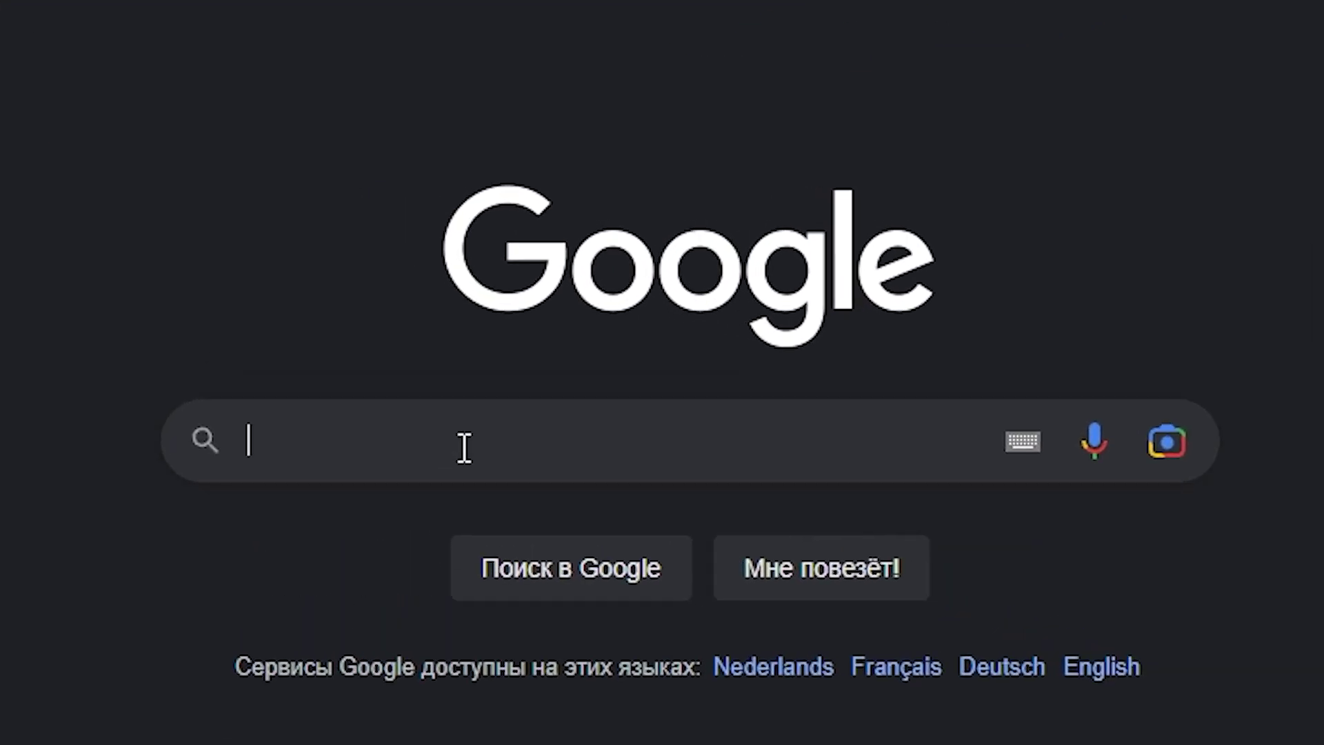
- Search Google for "reshade", open the reshade.me website and dismiss its cookie notice
text(reshade)
key(Return)
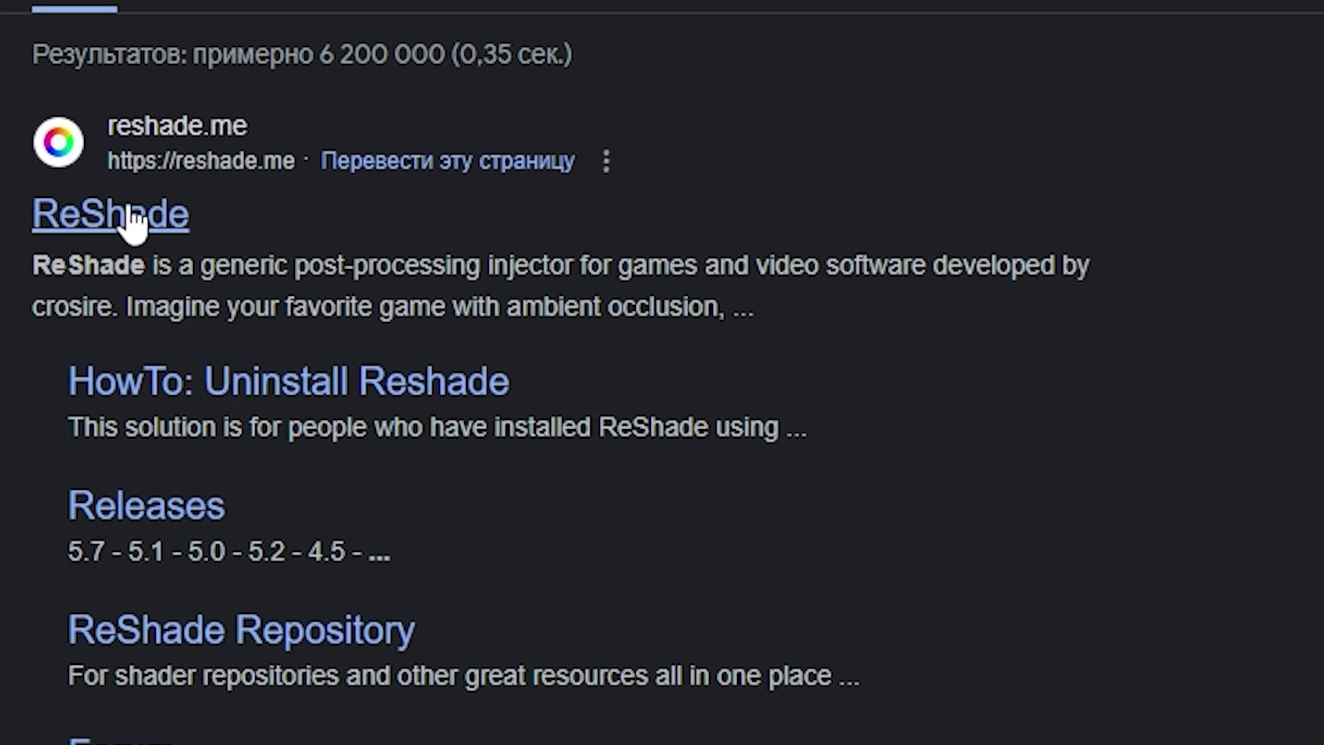
click(133, 222)
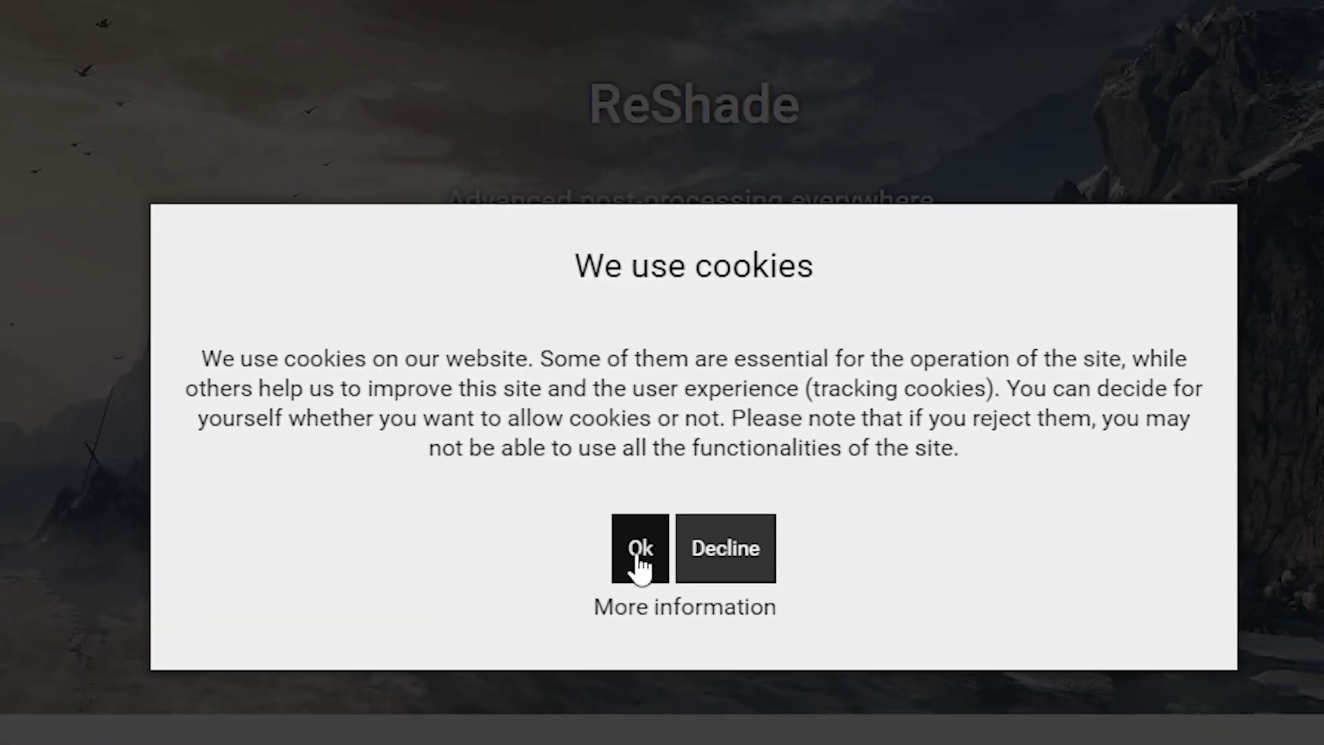
click(827, 651)
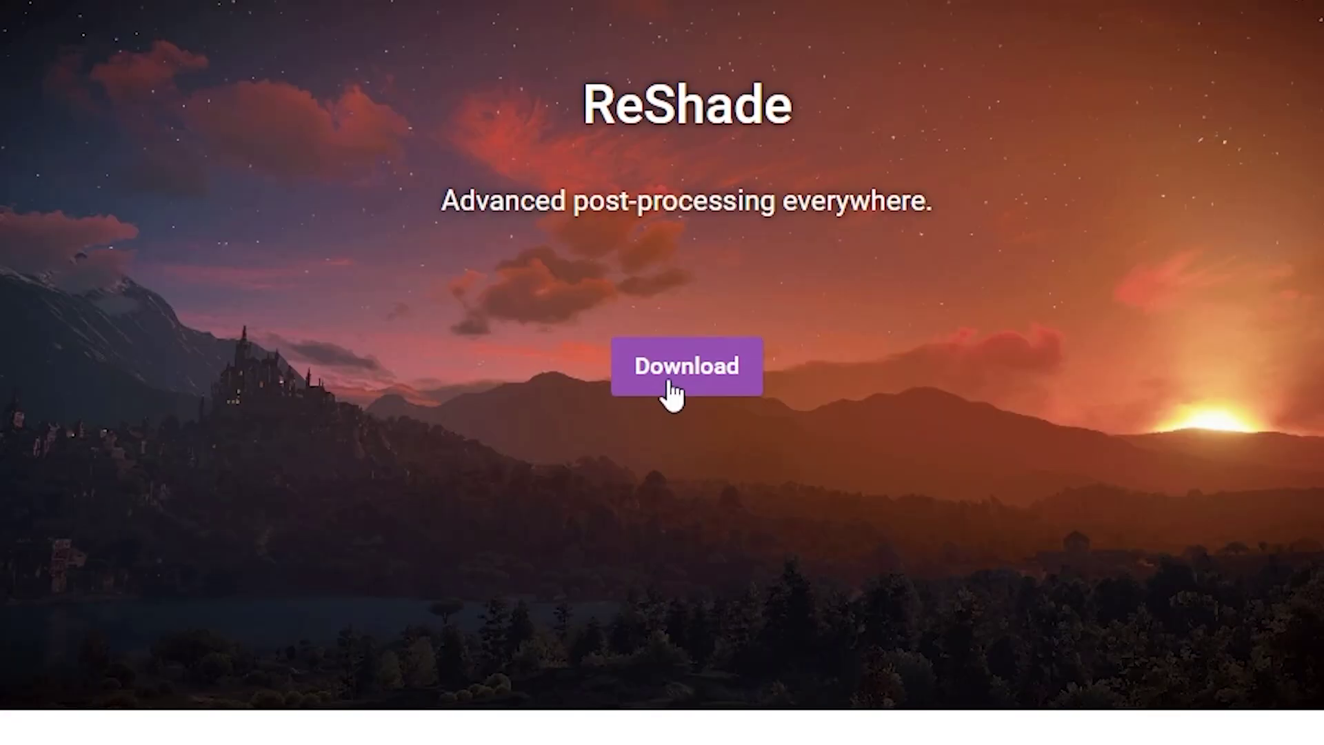
- Download the standard ReShade 5.7.0 installer, without full add-on support, and launch ReShade_Setup_5.7.0.exe
click(673, 389)
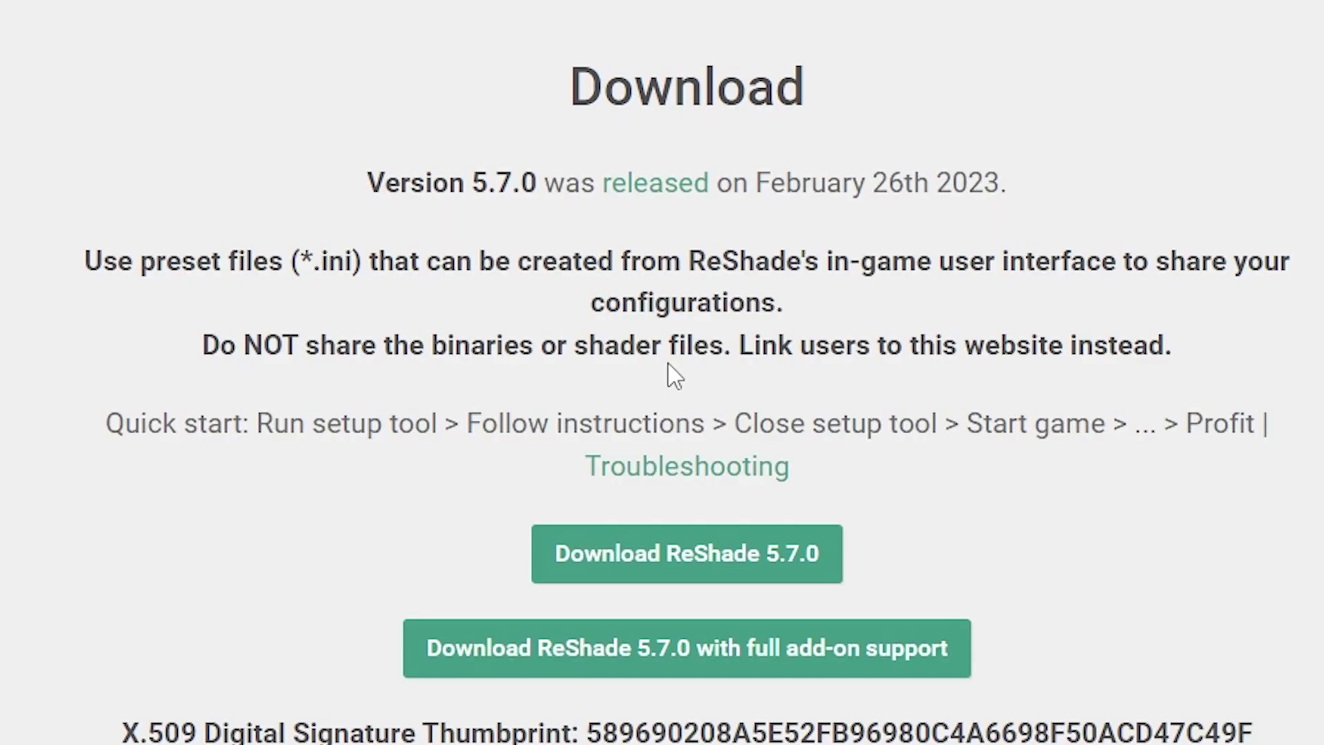
click(710, 560)
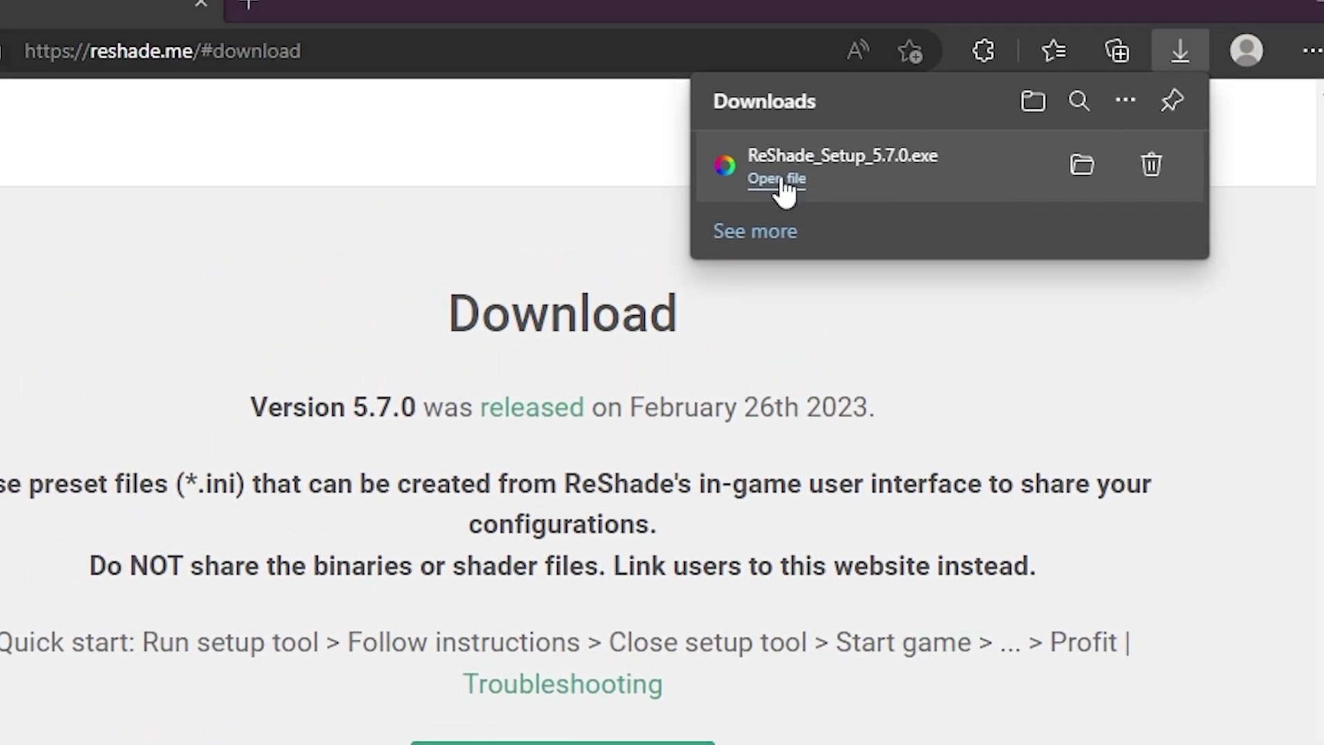
click(777, 179)
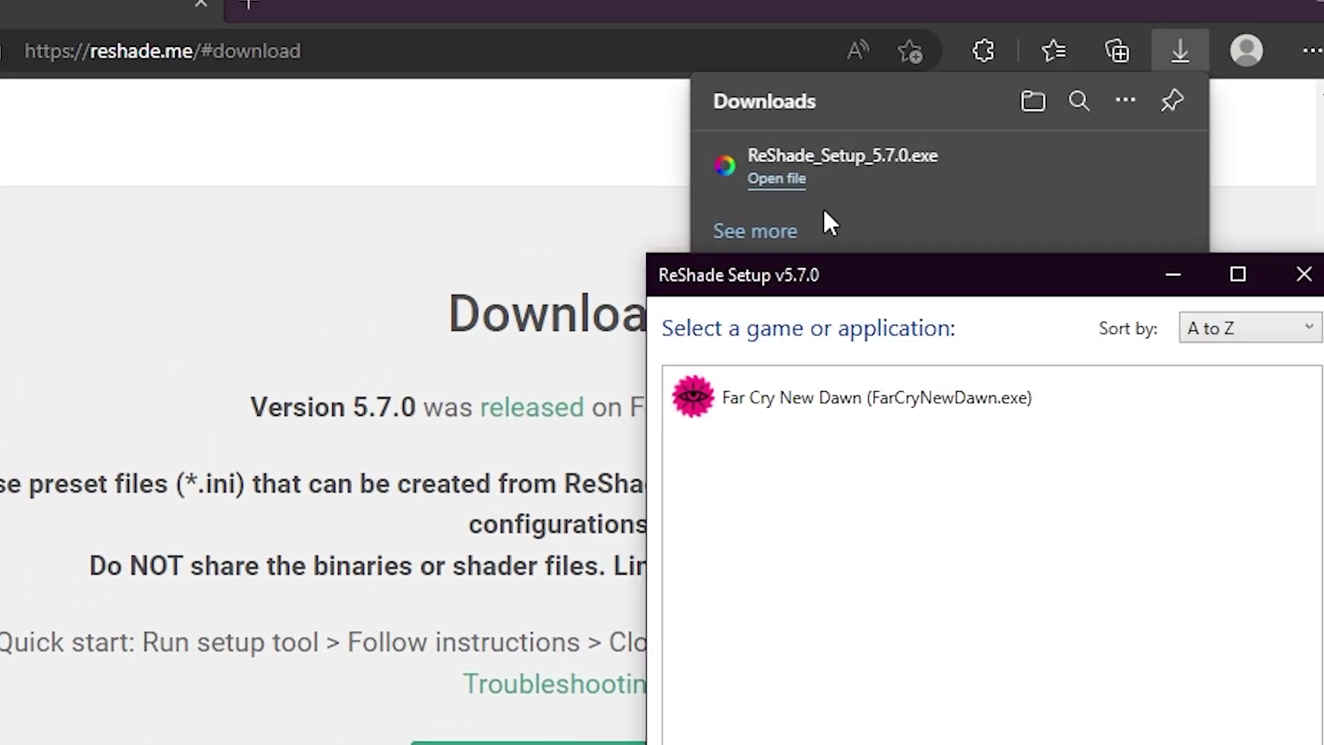
drag(892, 279, 629, 121)
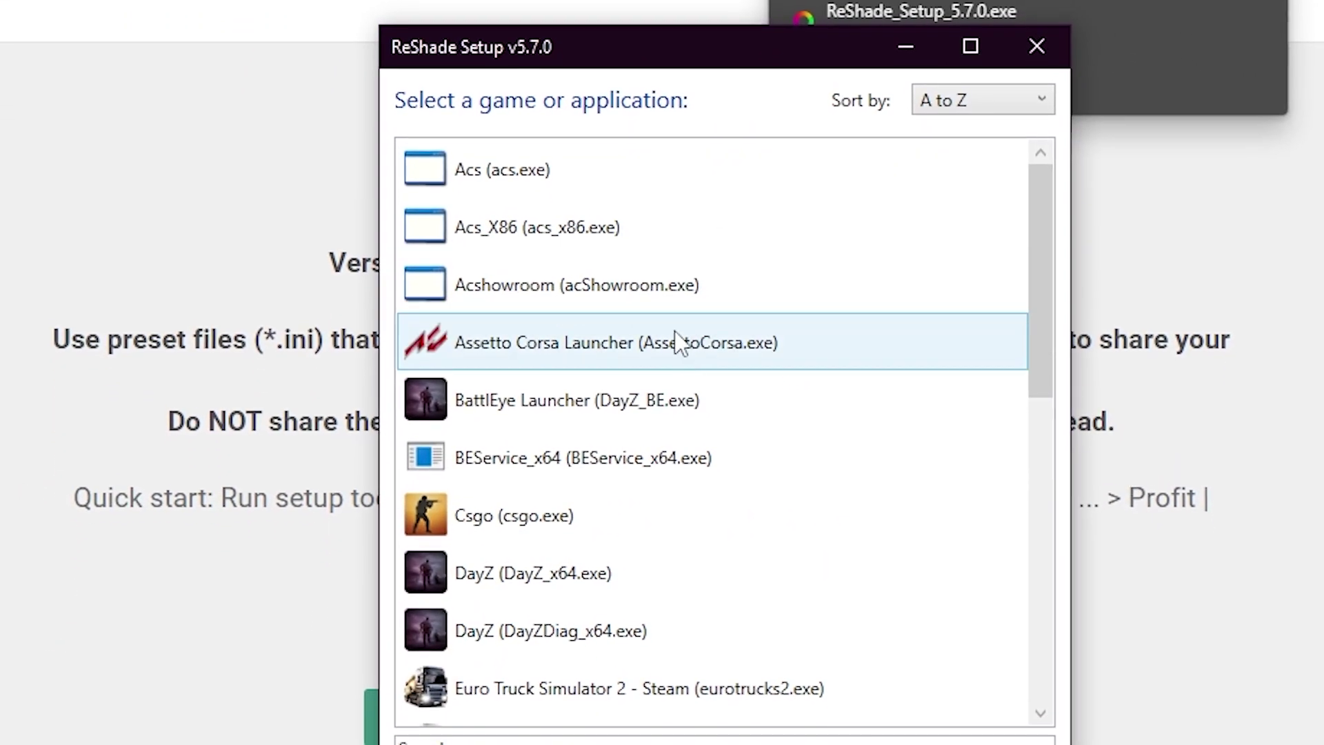
- Look for Grand Theft Auto V in the setup's game list, filter it by "gt", and clear the filter
scroll(646, 377, down, 4)
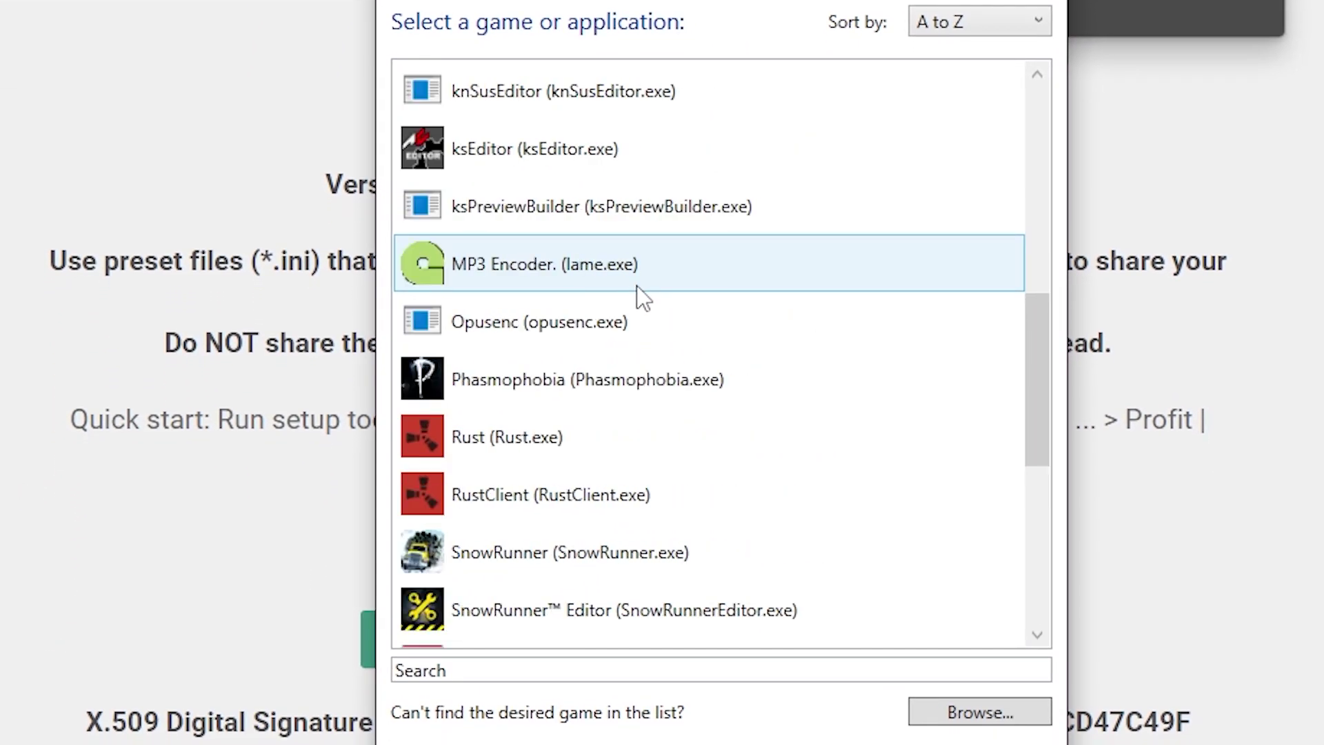
scroll(636, 286, up, 5)
scroll(636, 287, down, 6)
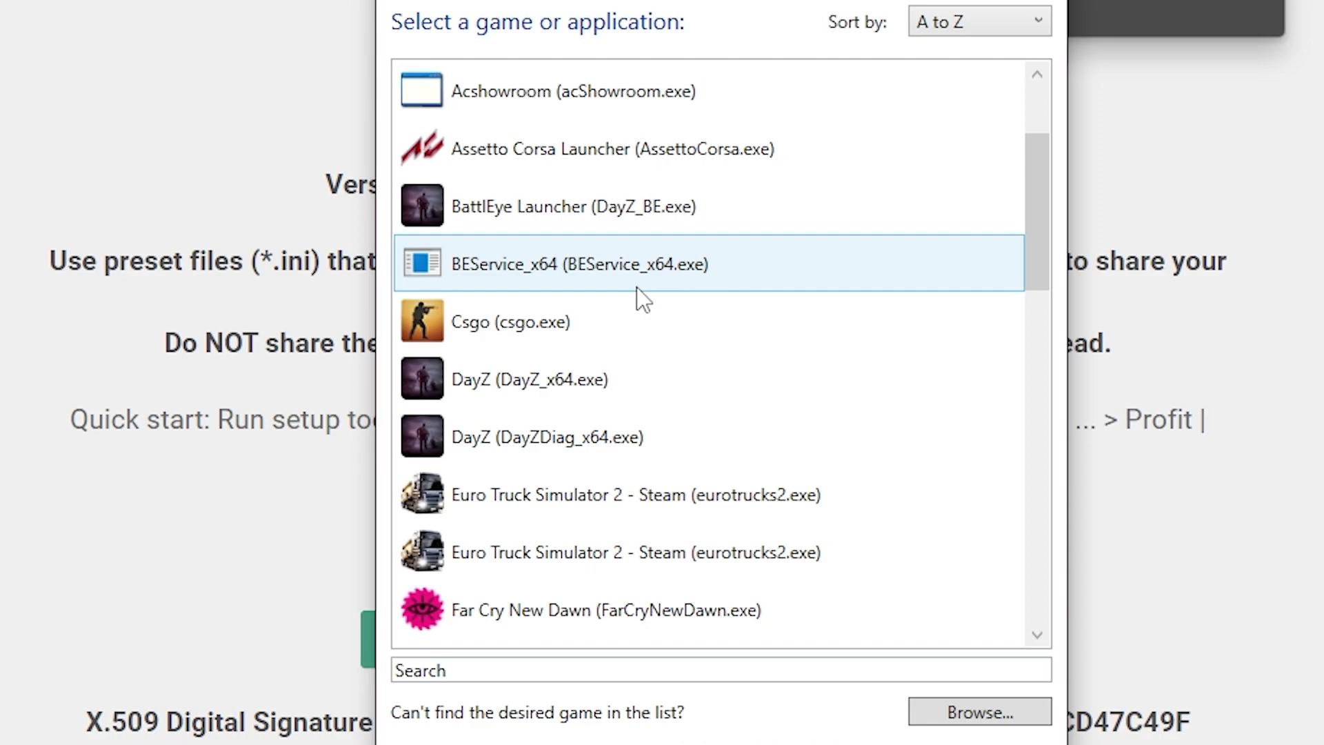
click(396, 670)
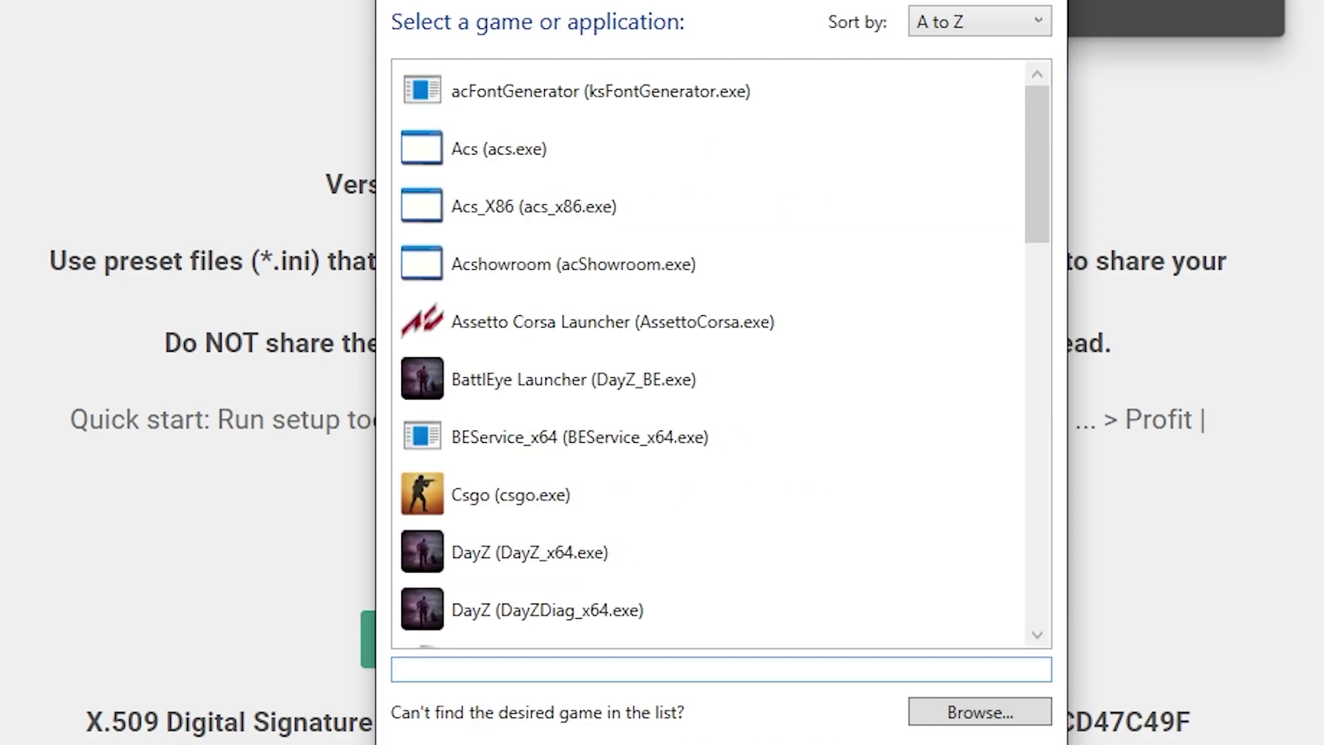
text(gt)
key(BackSpace)
key(BackSpace)
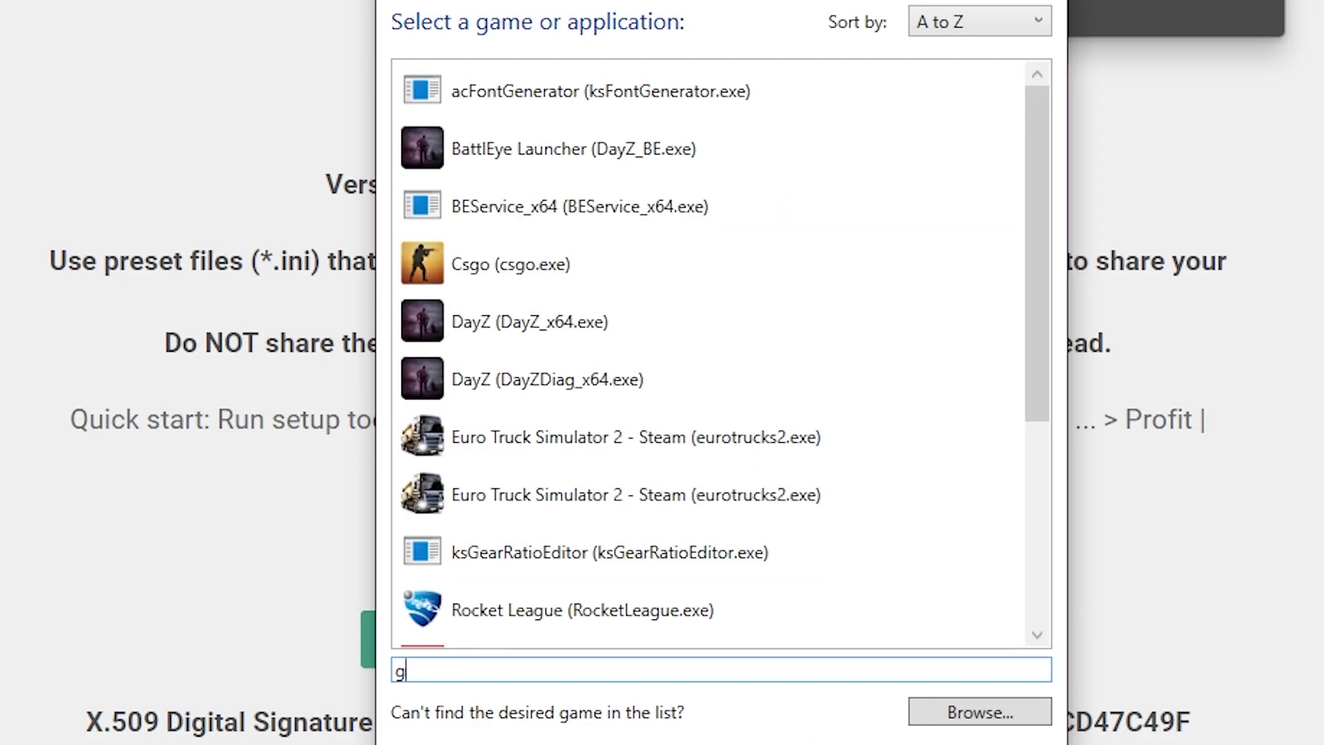
key(BackSpace)
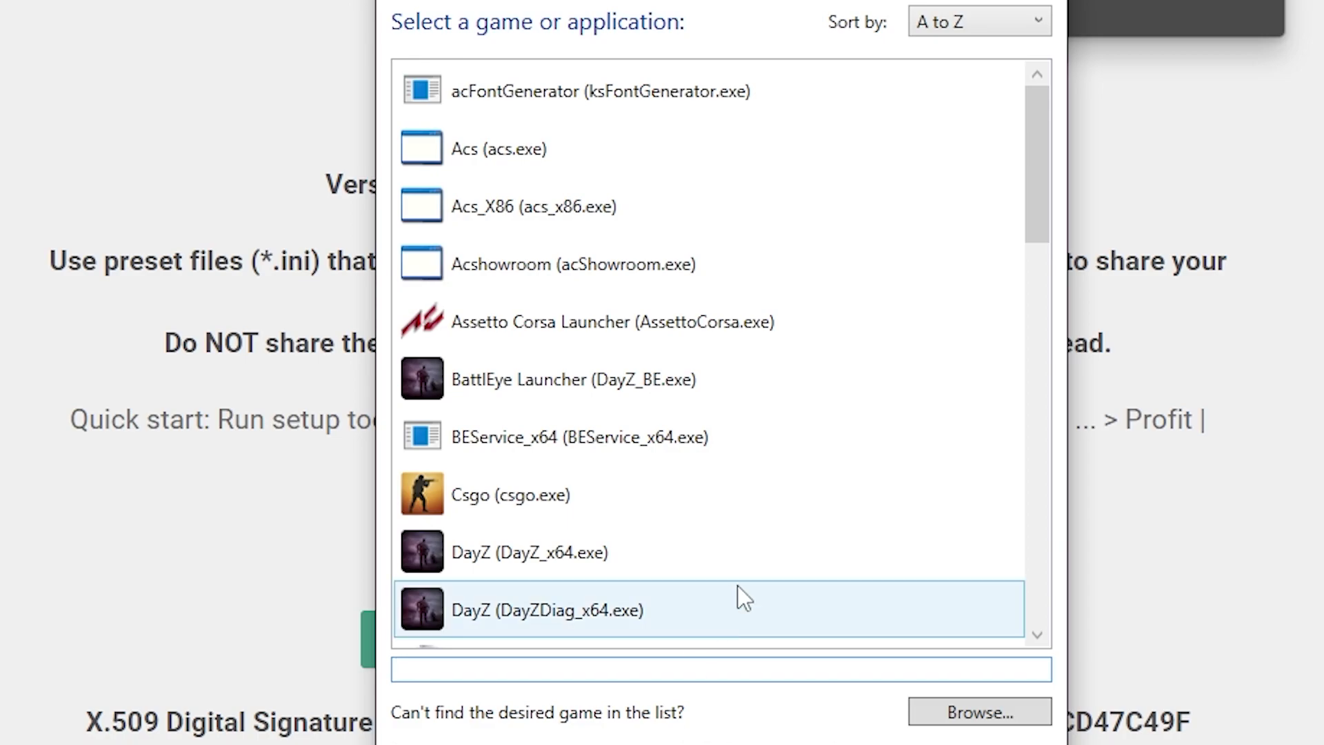
- Choose GTA5.exe from the GTAV folder as the ReShade target, keeping DirectX 10/11/12 as the rendering API and Modify as the operation
click(944, 710)
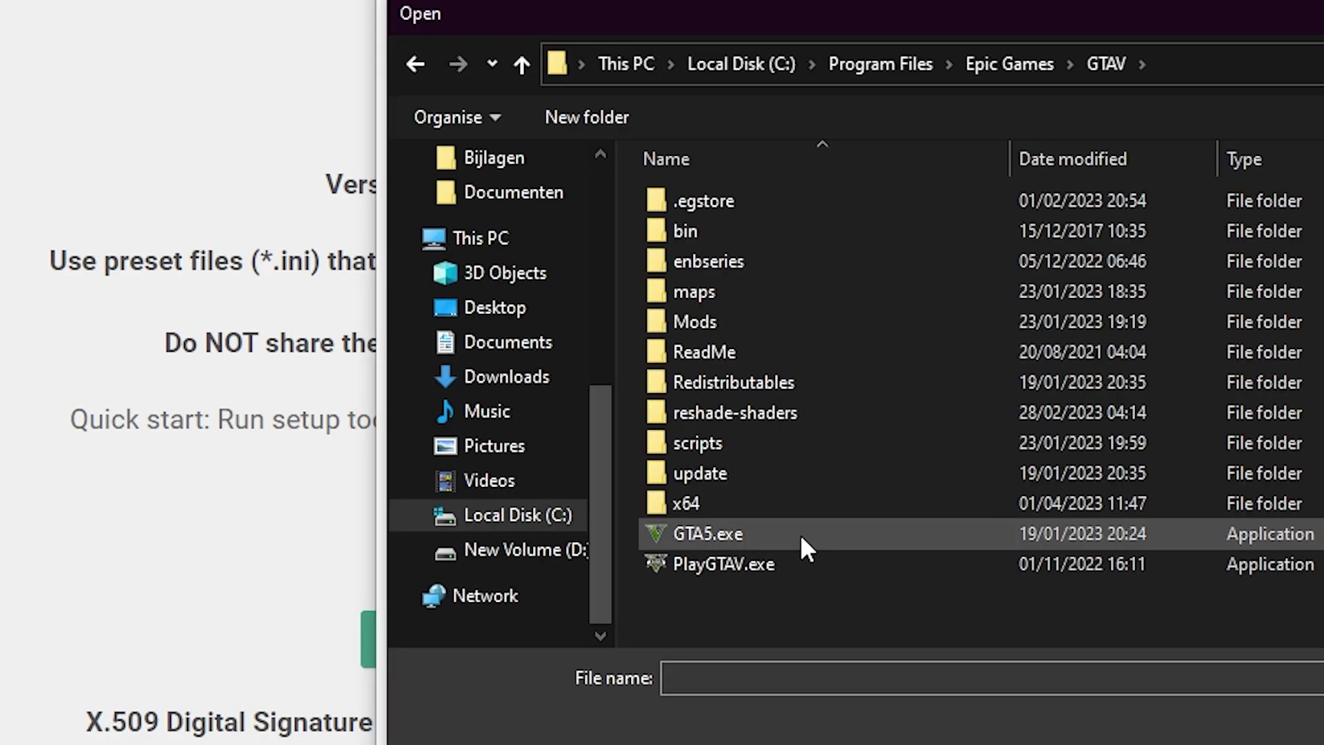
click(800, 534)
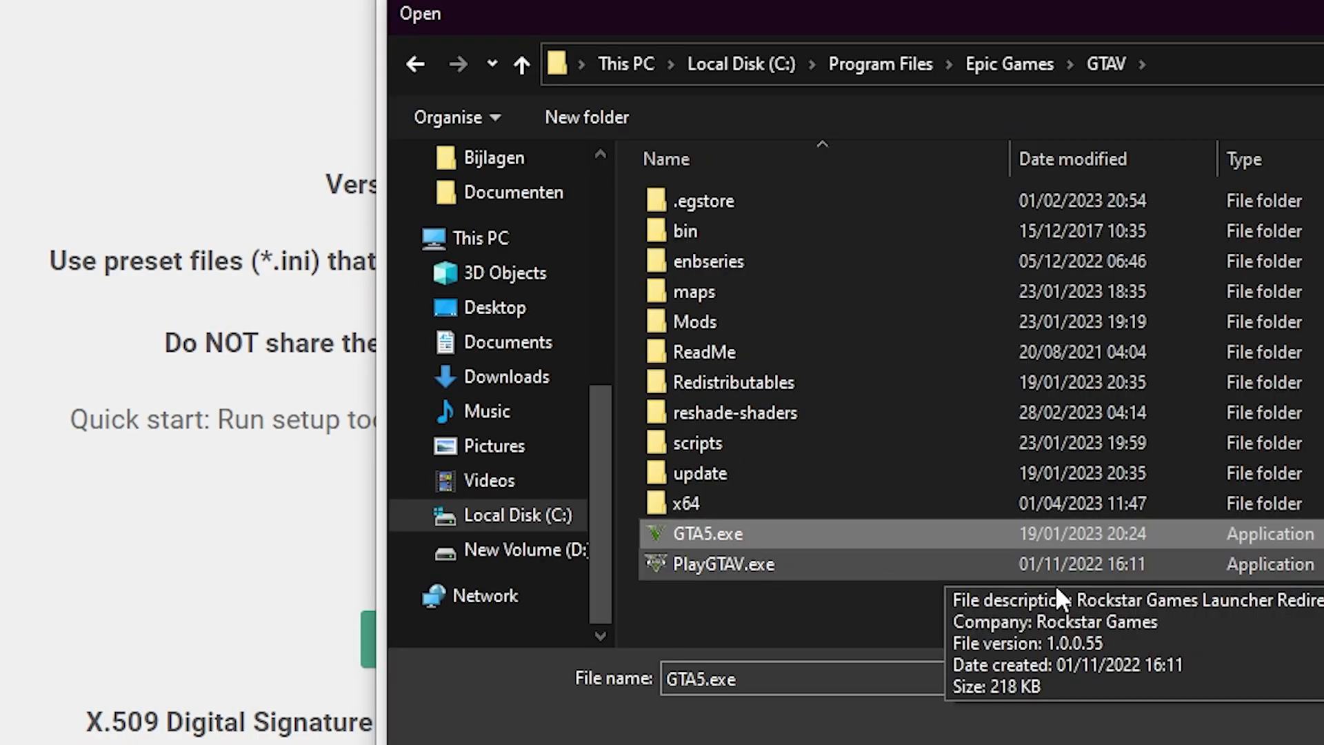
key(Return)
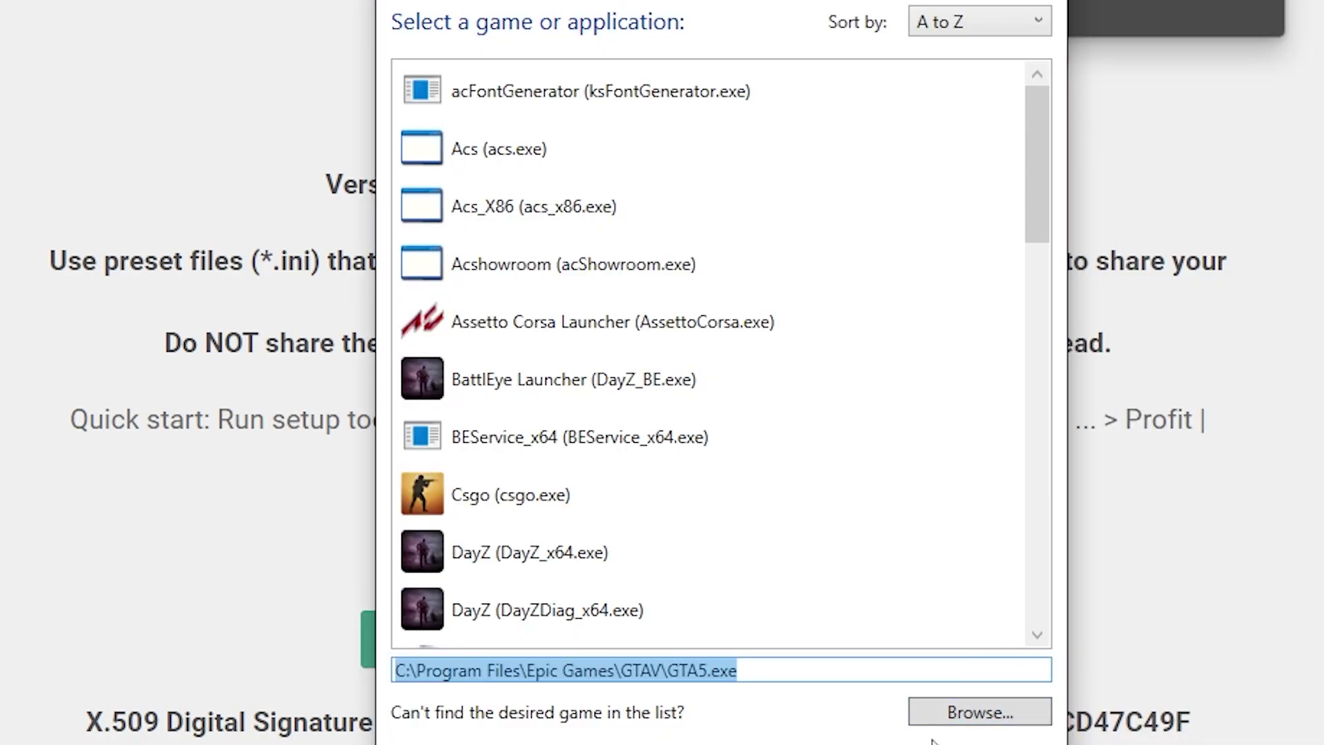
key(Return)
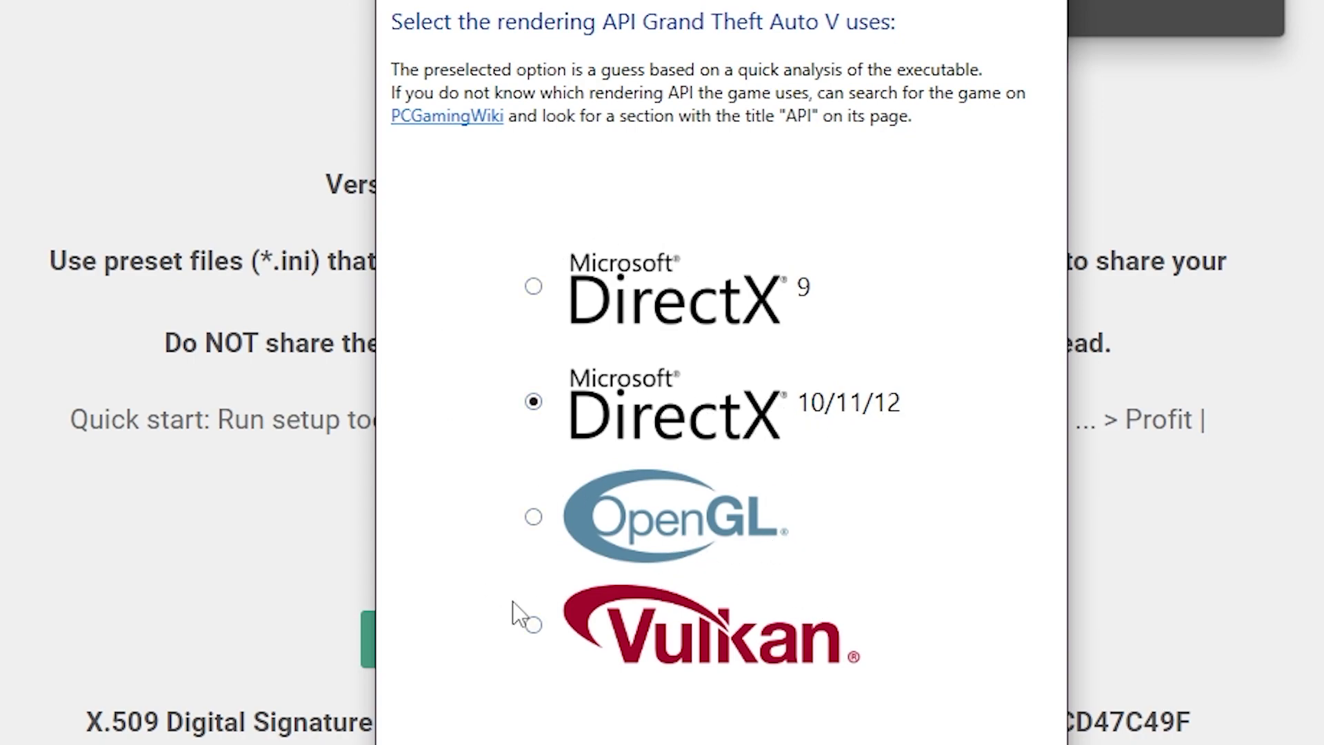
key(Return)
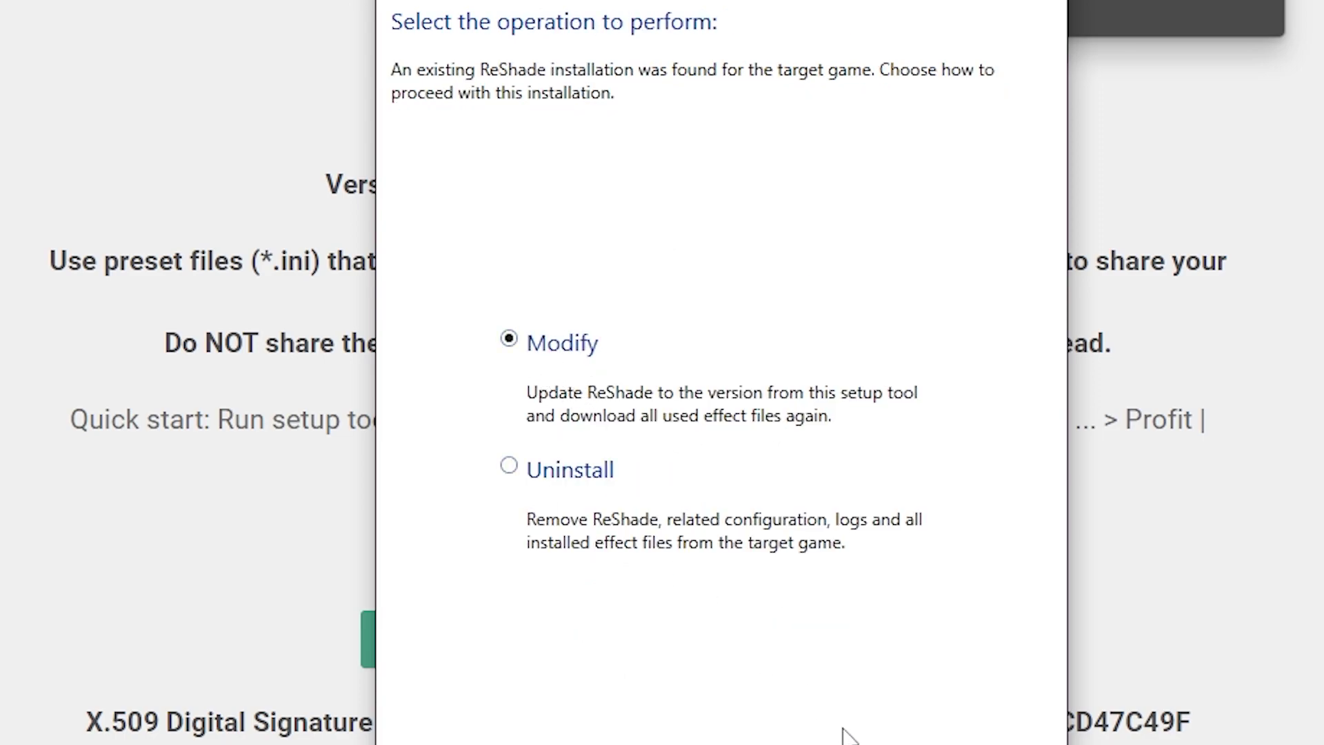
key(Return)
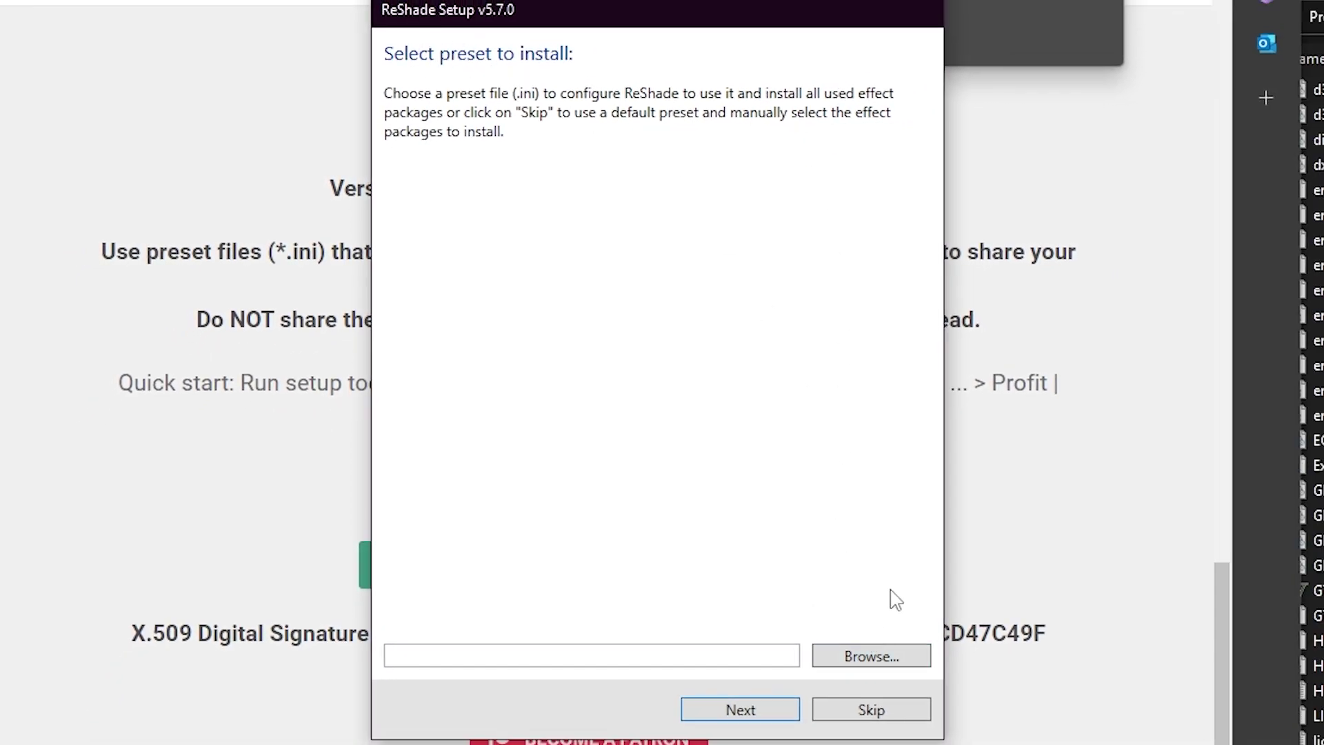
- Select RLG V3.ini from the GTAV folder as the preset to install and continue to the effect packages
click(890, 657)
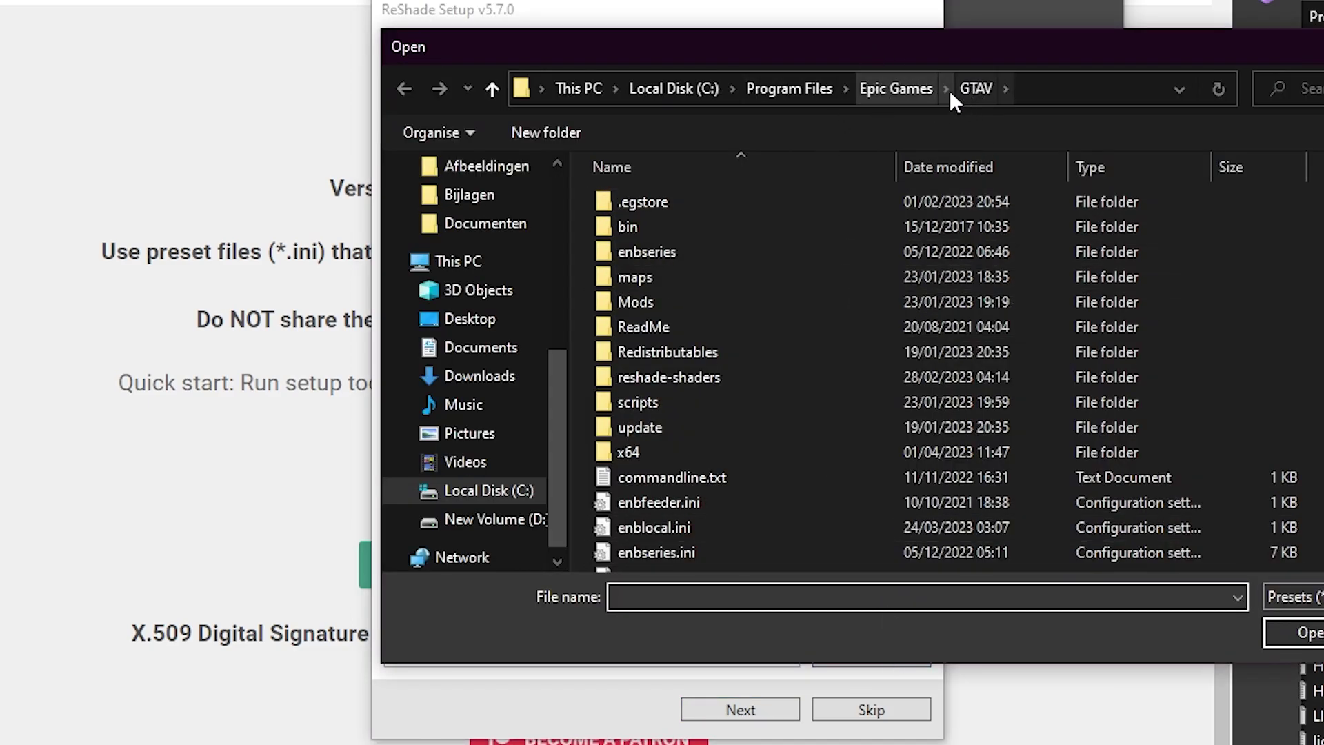
scroll(978, 355, down, 3)
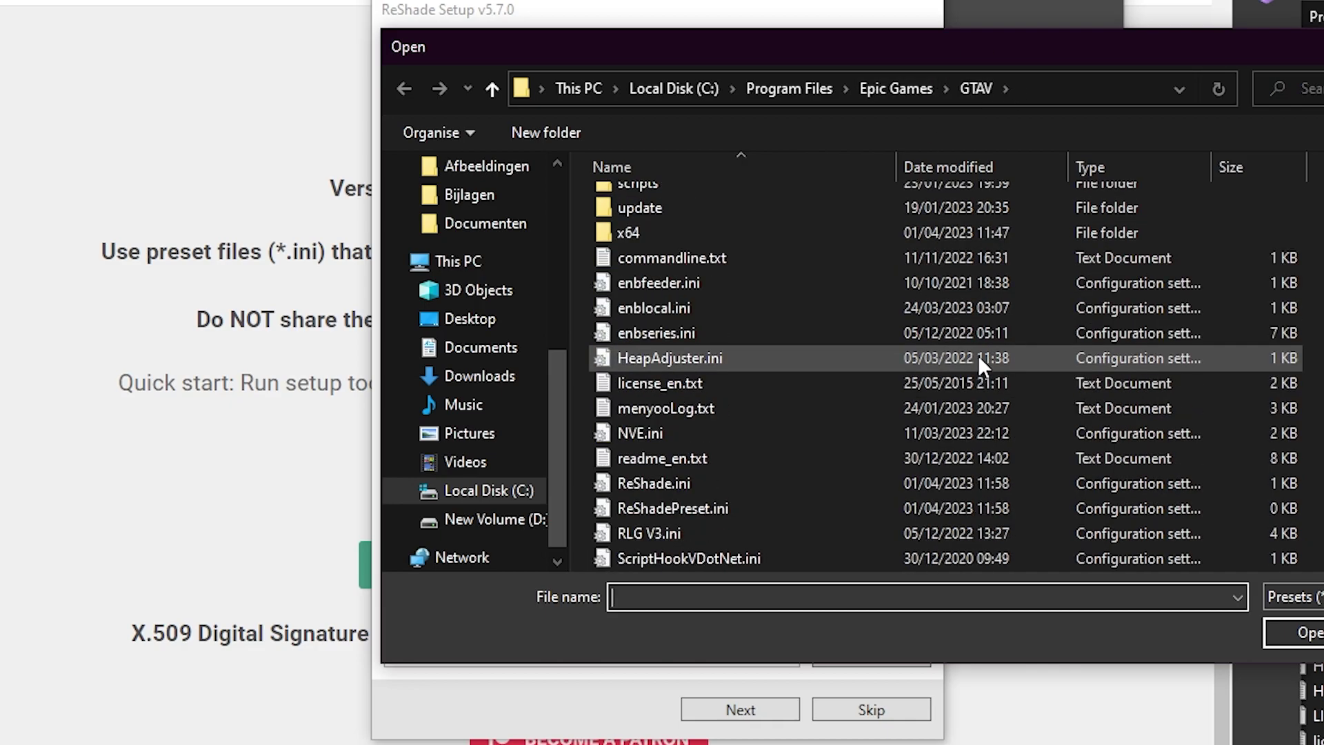
scroll(978, 354, down, 1)
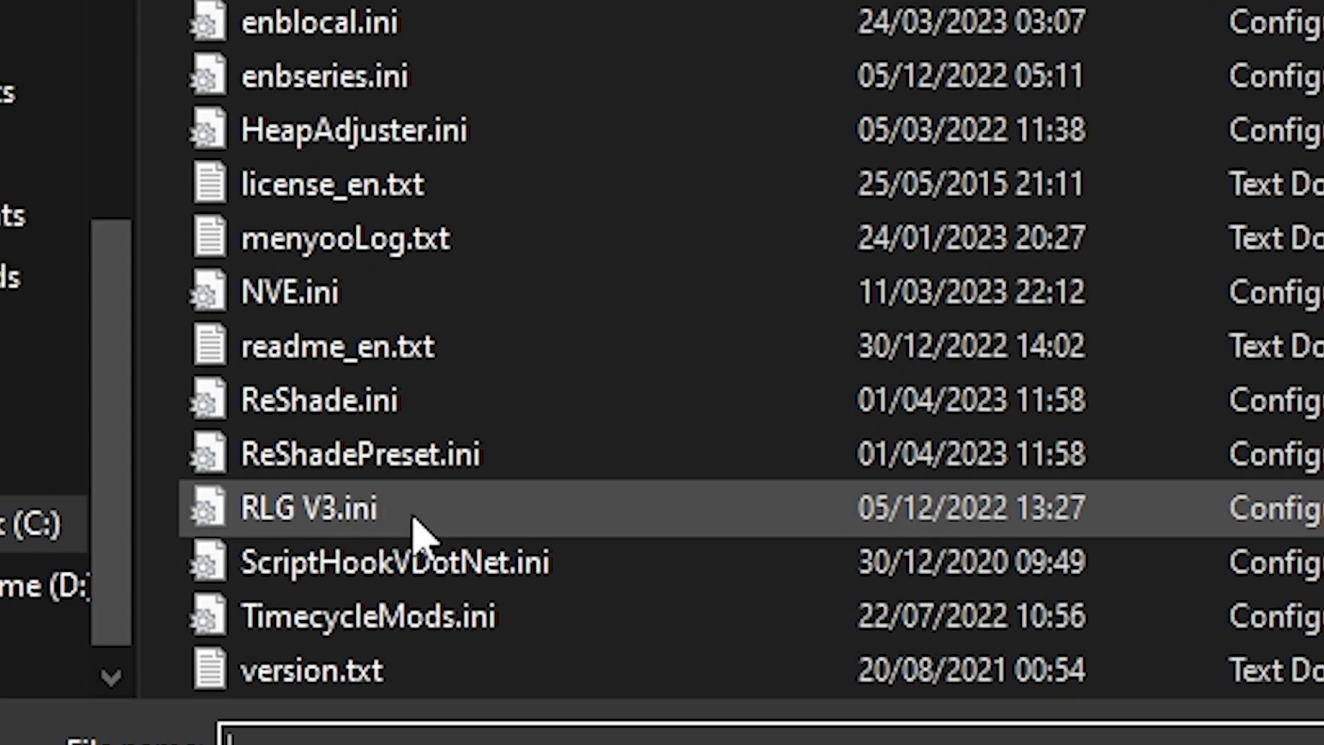
click(345, 522)
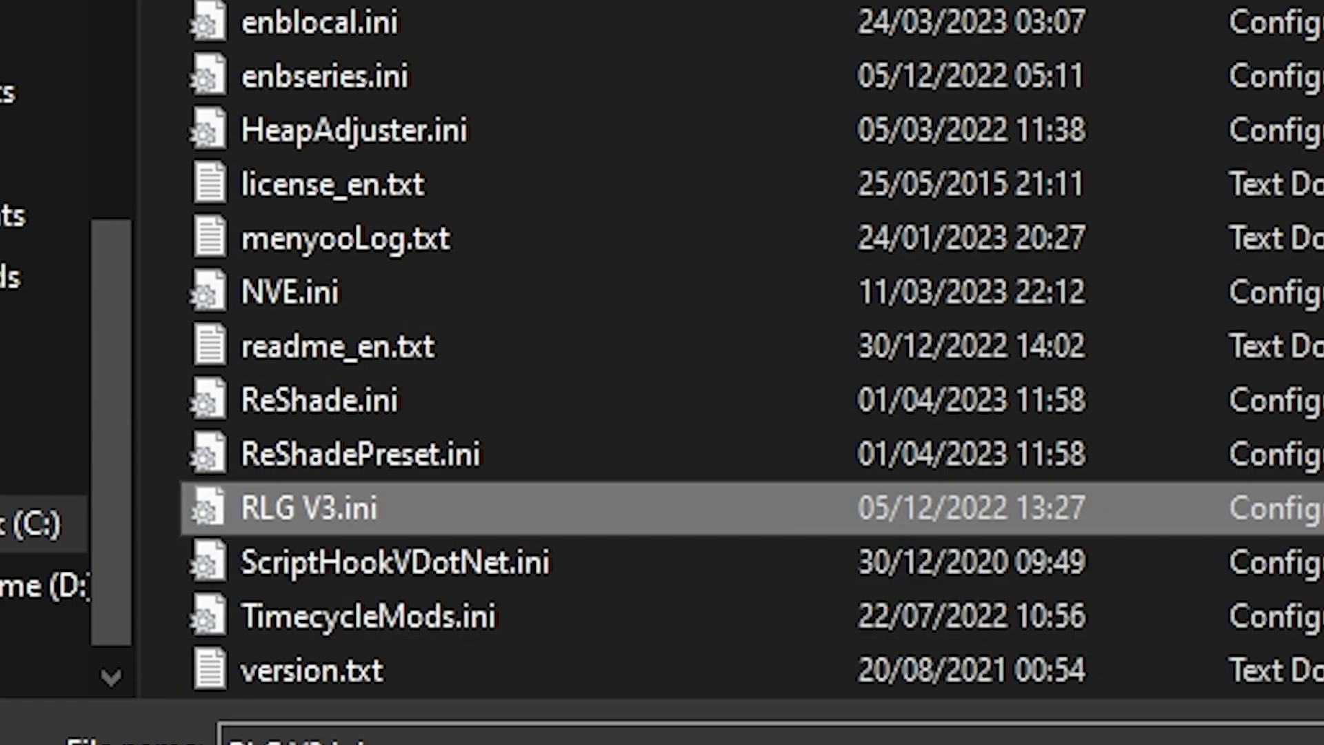
key(Return)
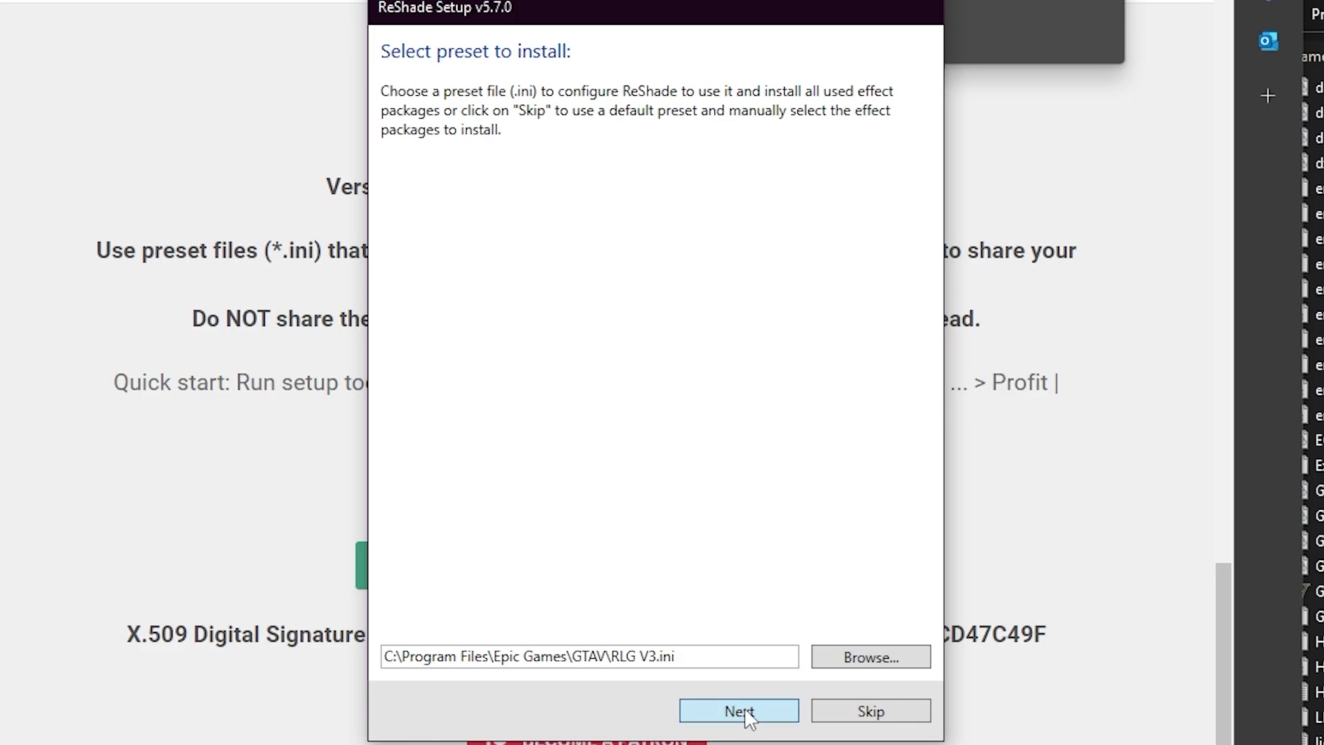
click(743, 706)
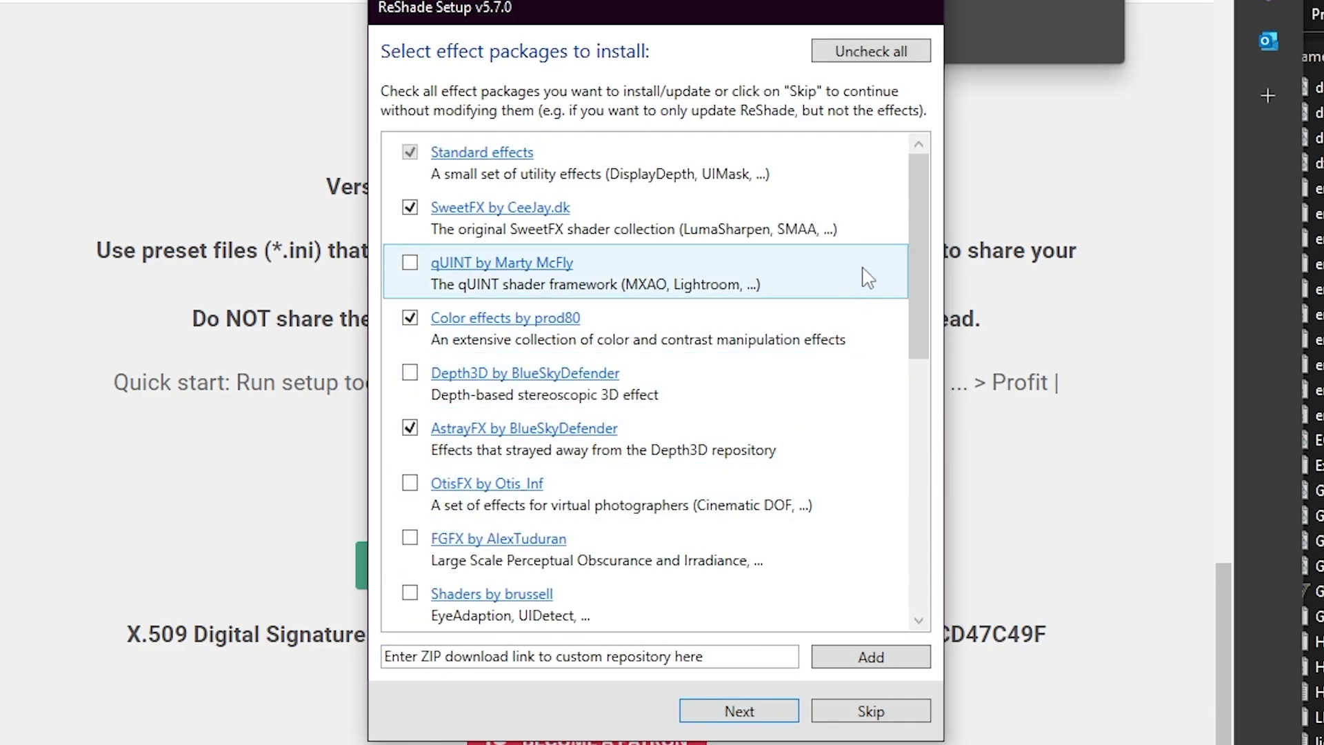
- Select all effect packages for installation, install them and finish the ReShade setup
click(879, 61)
click(878, 61)
scroll(866, 193, down, 5)
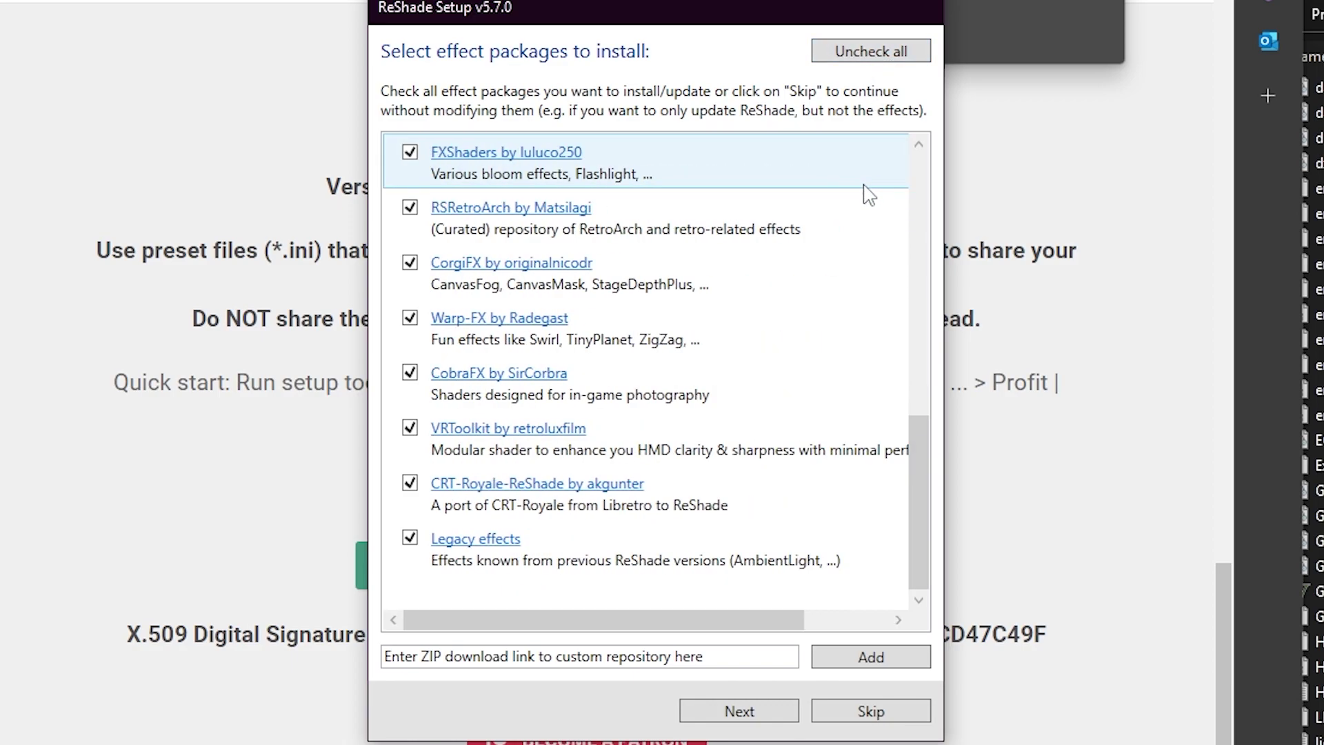
scroll(550, 396, up, 5)
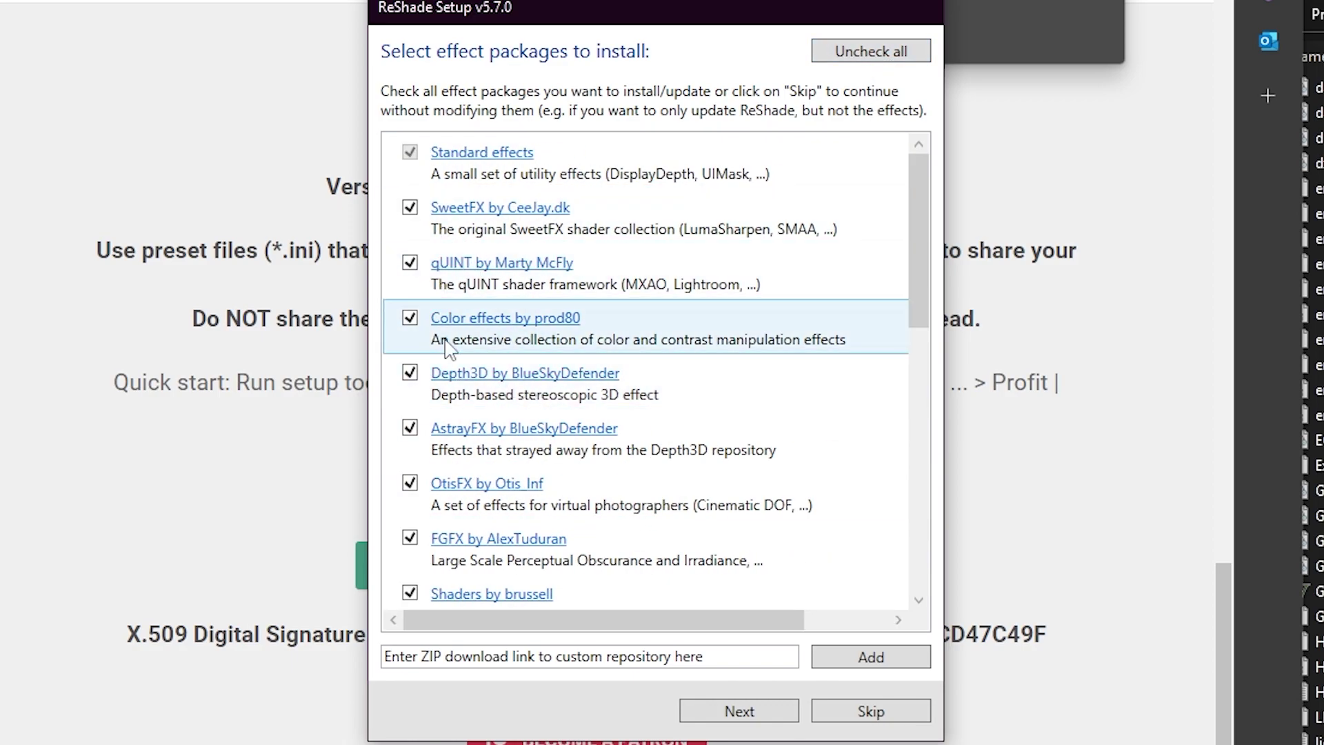
scroll(469, 352, down, 5)
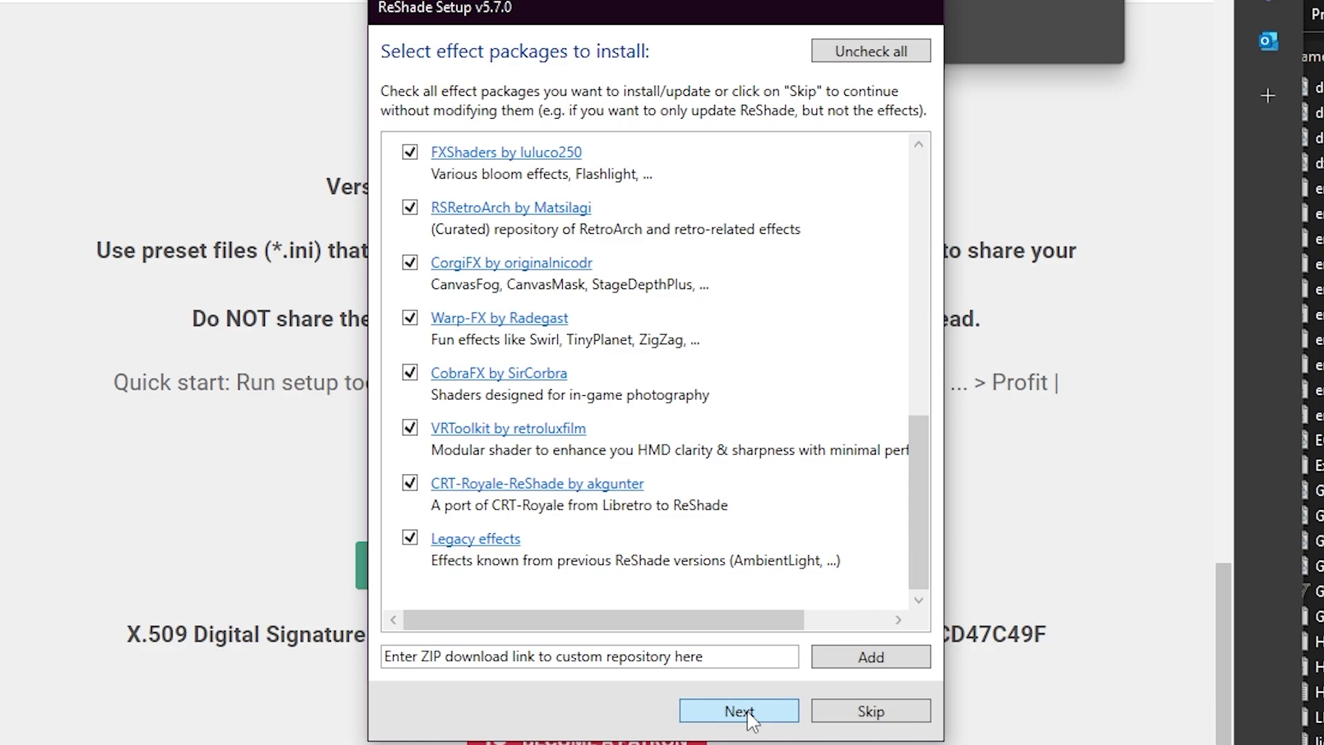
click(749, 715)
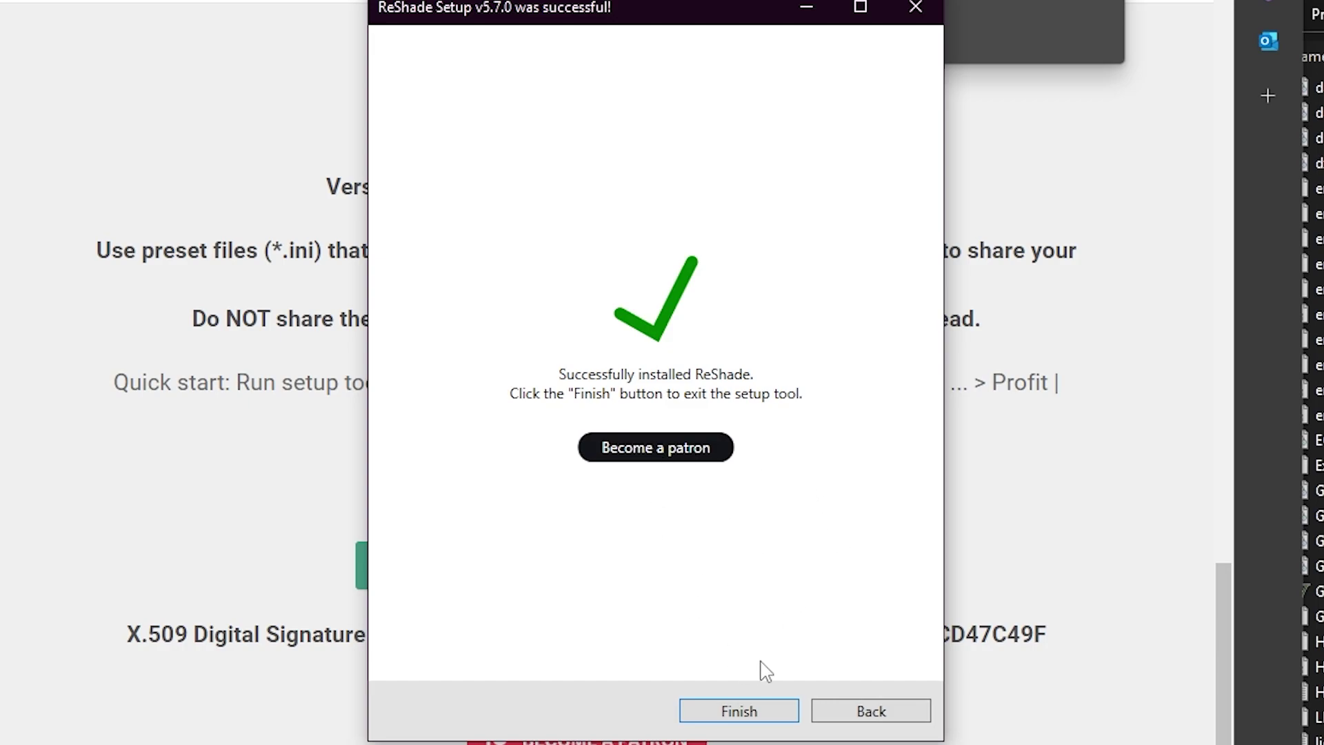
click(752, 718)
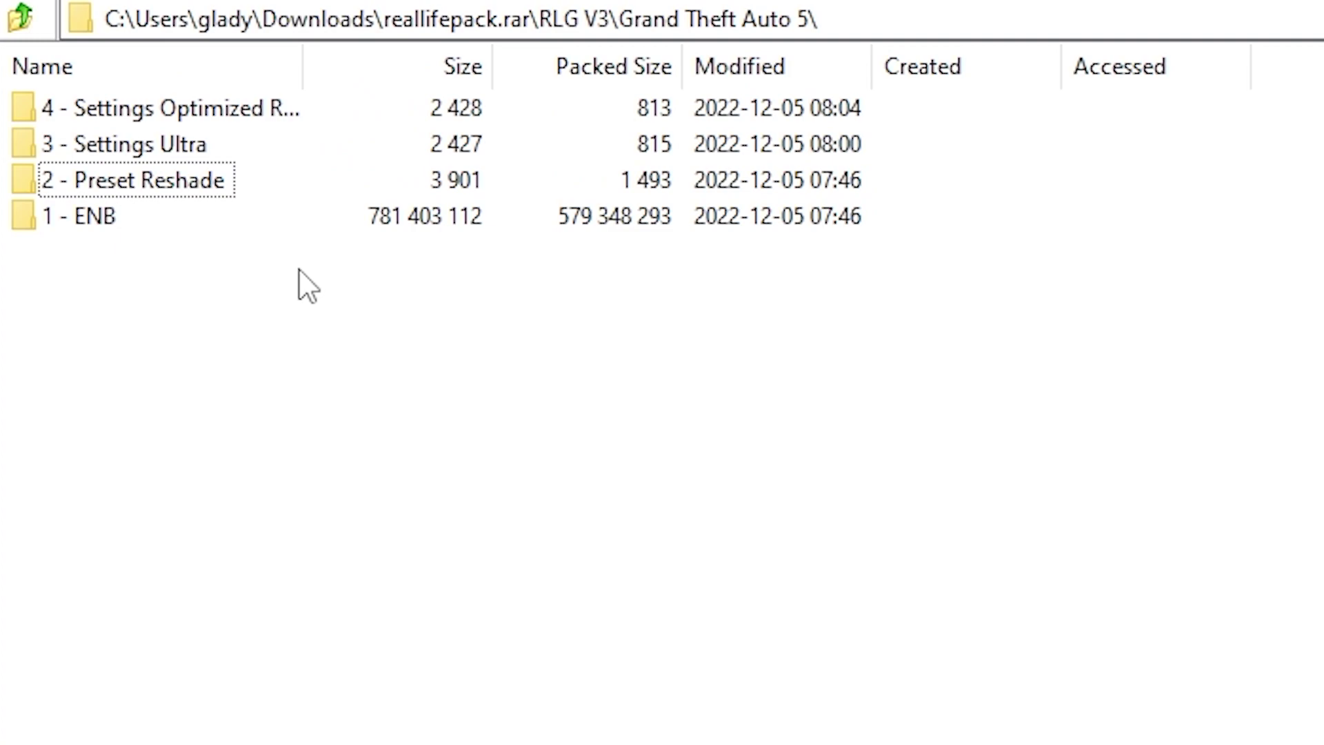
- Check the contents of the 4 - Settings Optimized RolePlay folder in the archive and return to the Grand Theft Auto 5 folder
click(154, 121)
click(159, 147)
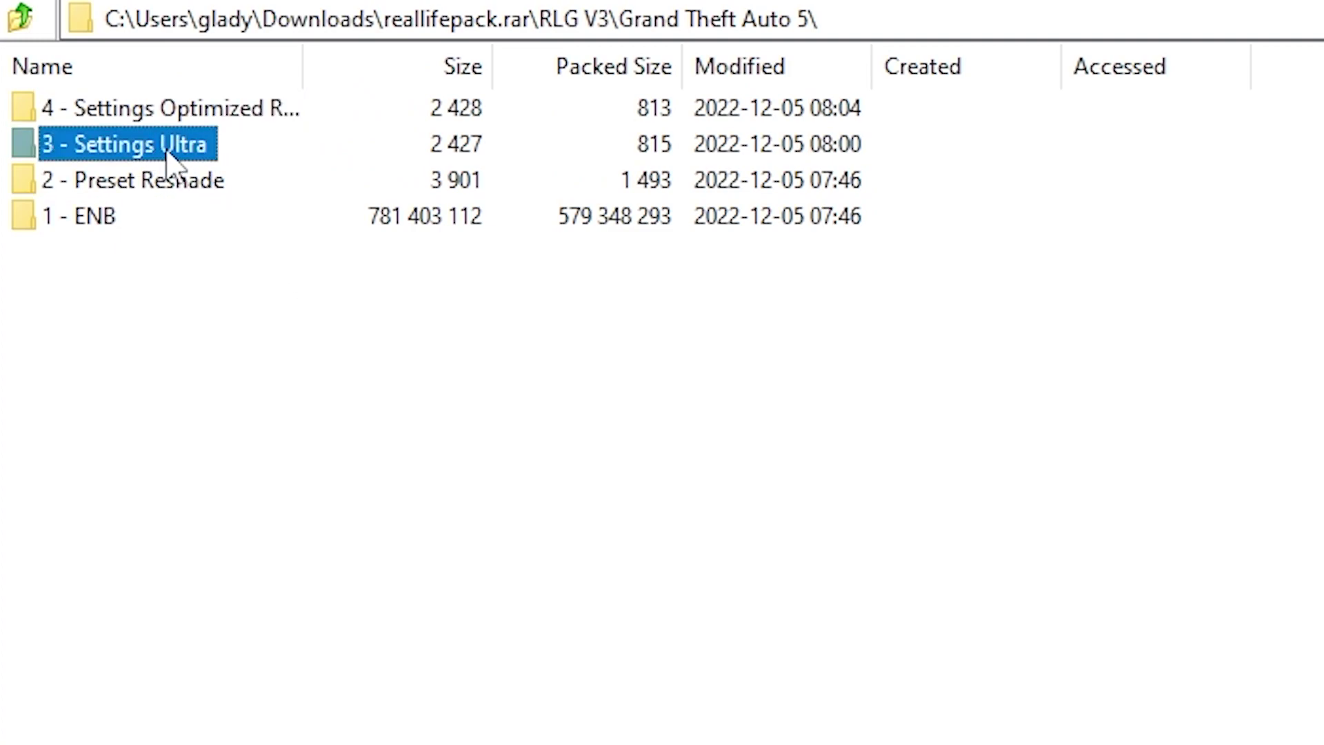
click(176, 119)
double_click(174, 119)
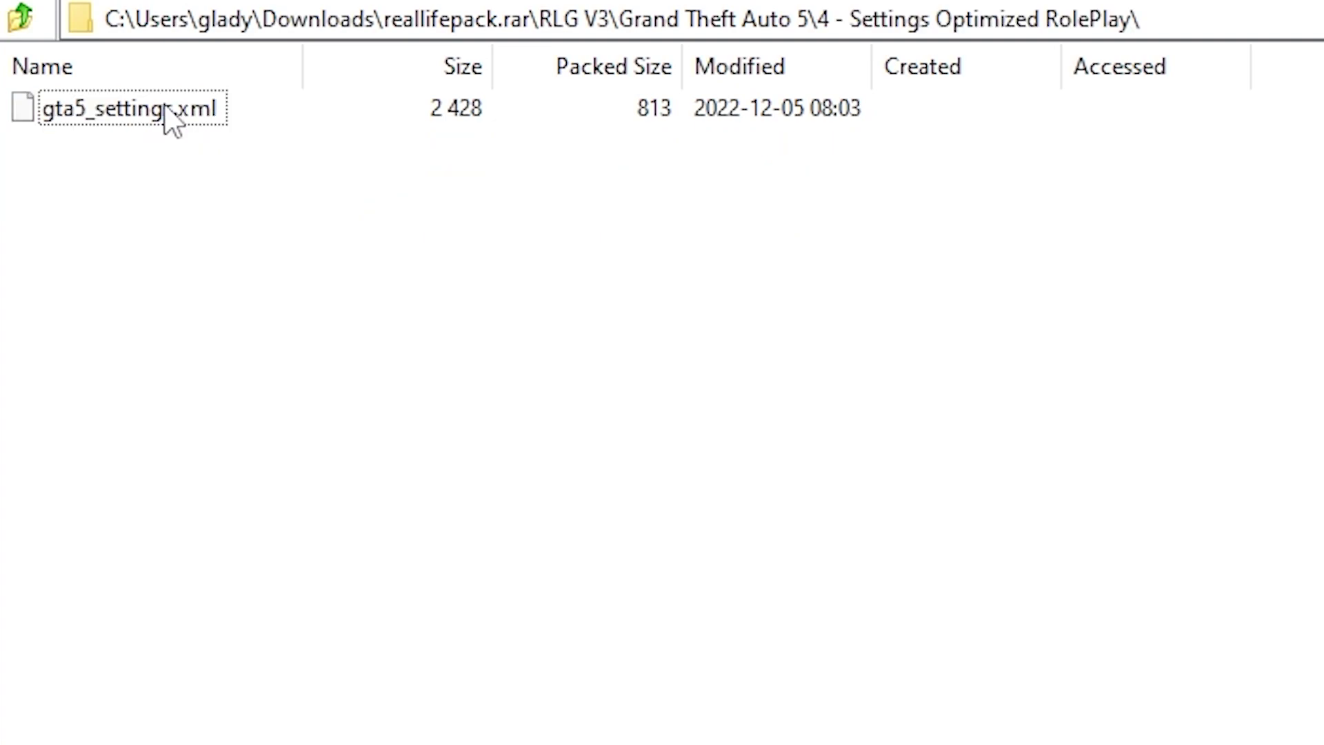
click(34, 17)
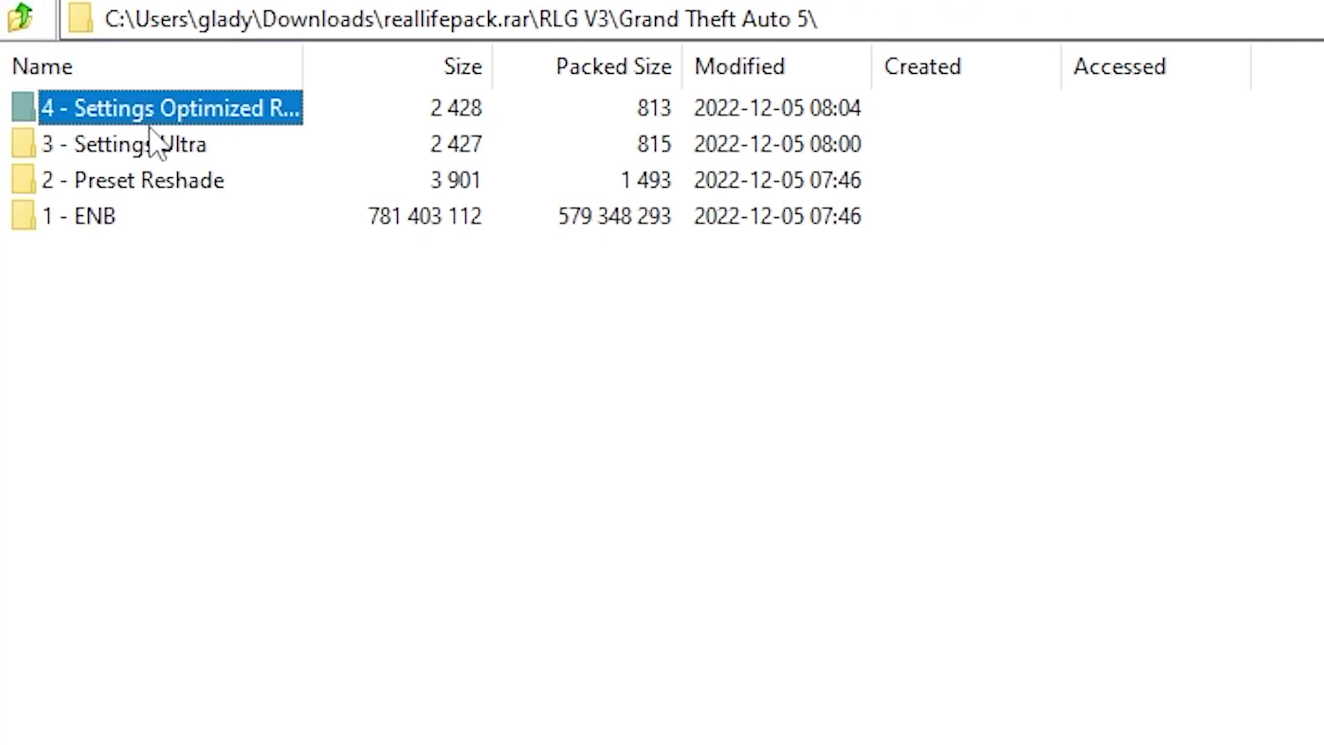
- Open the archive's 3 - Settings Ultra folder and locate its gta5_settings.xml file
click(149, 146)
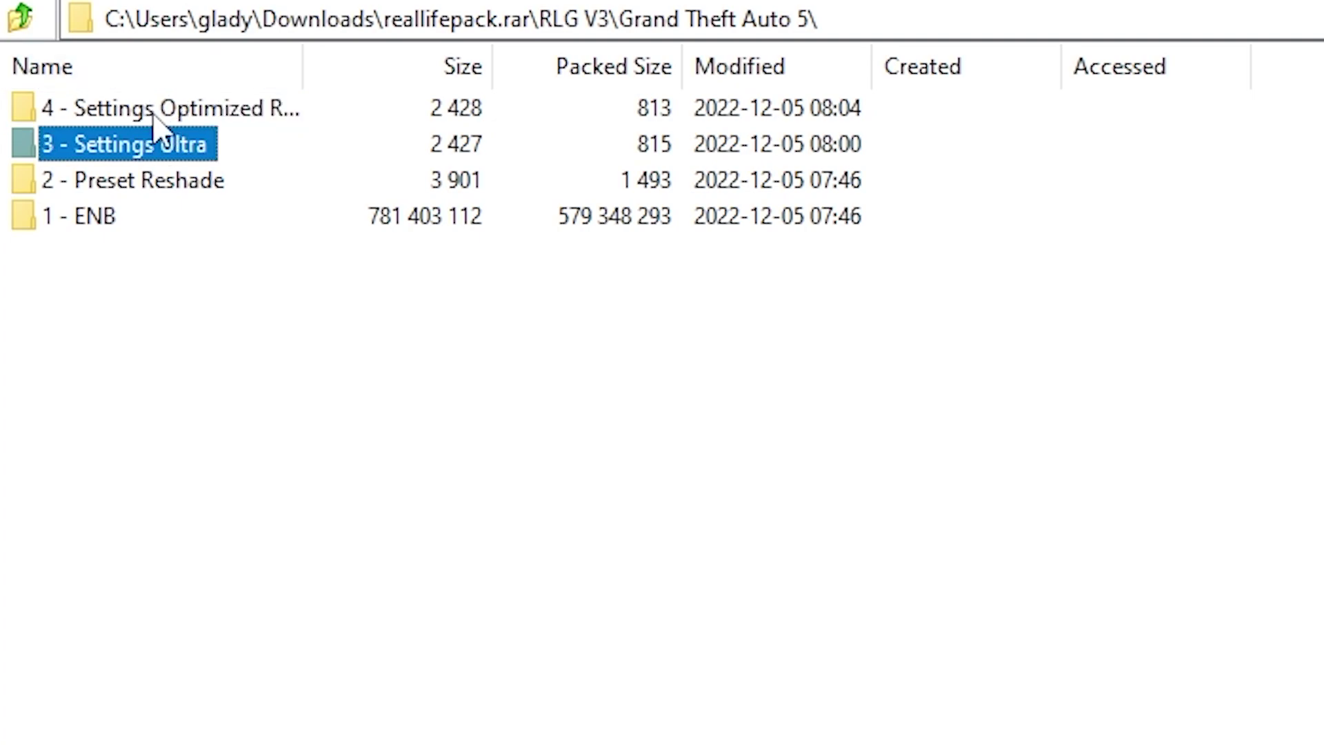
double_click(174, 153)
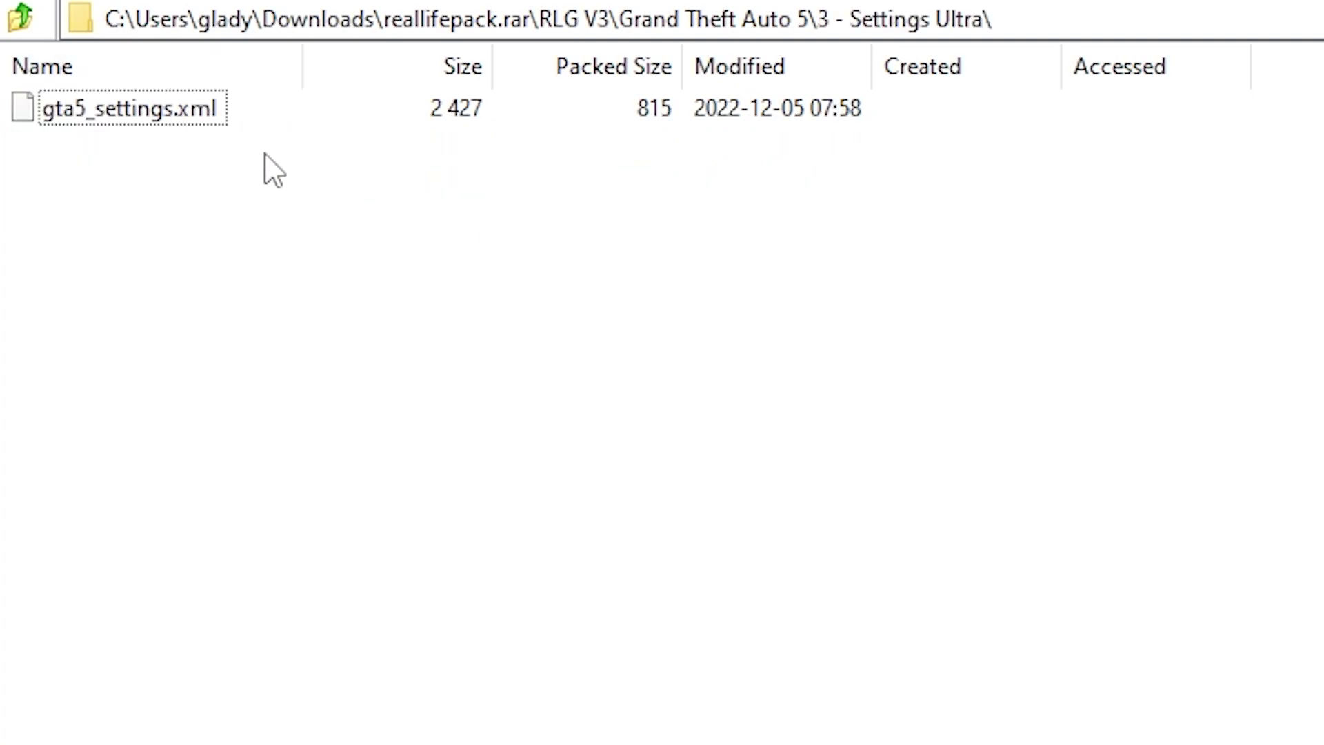
click(140, 110)
click(174, 169)
click(138, 110)
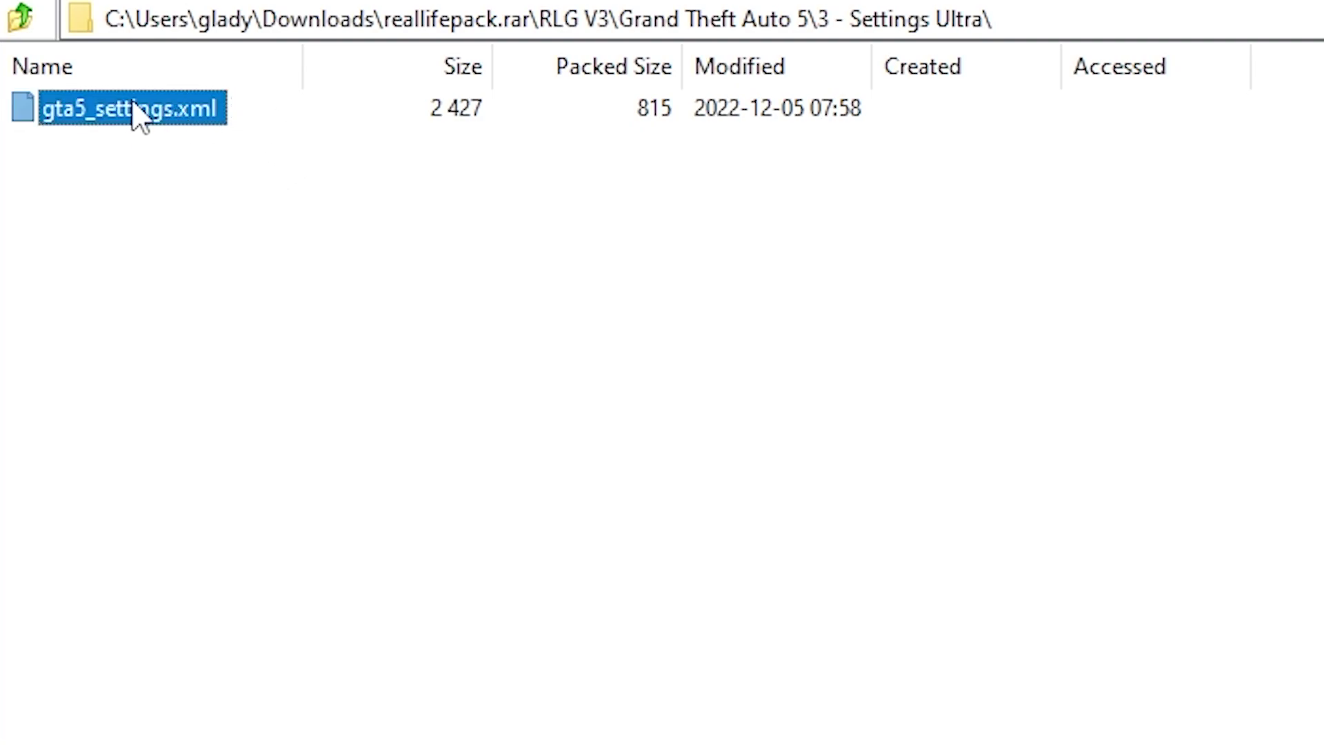
click(587, 443)
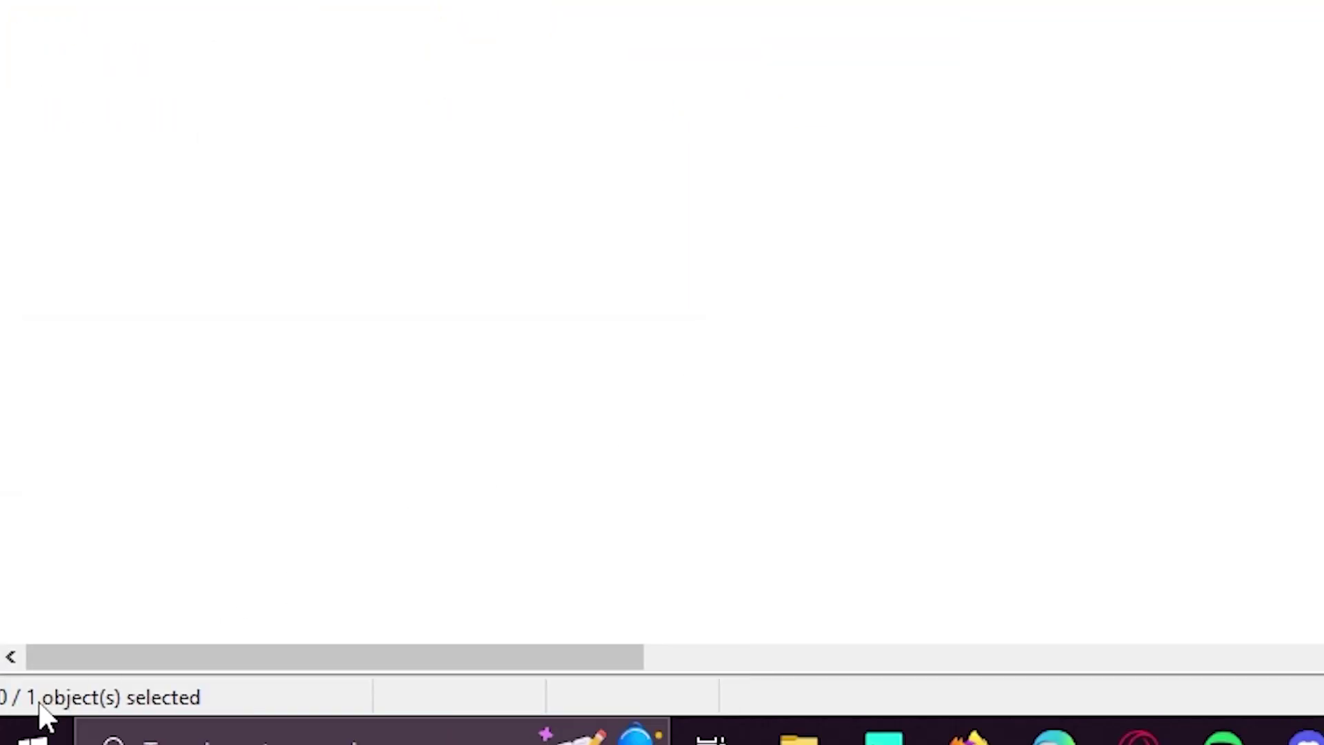
- Open the AppData folder in File Explorer by running "appdata" from the Windows Run dialog
right_click(38, 738)
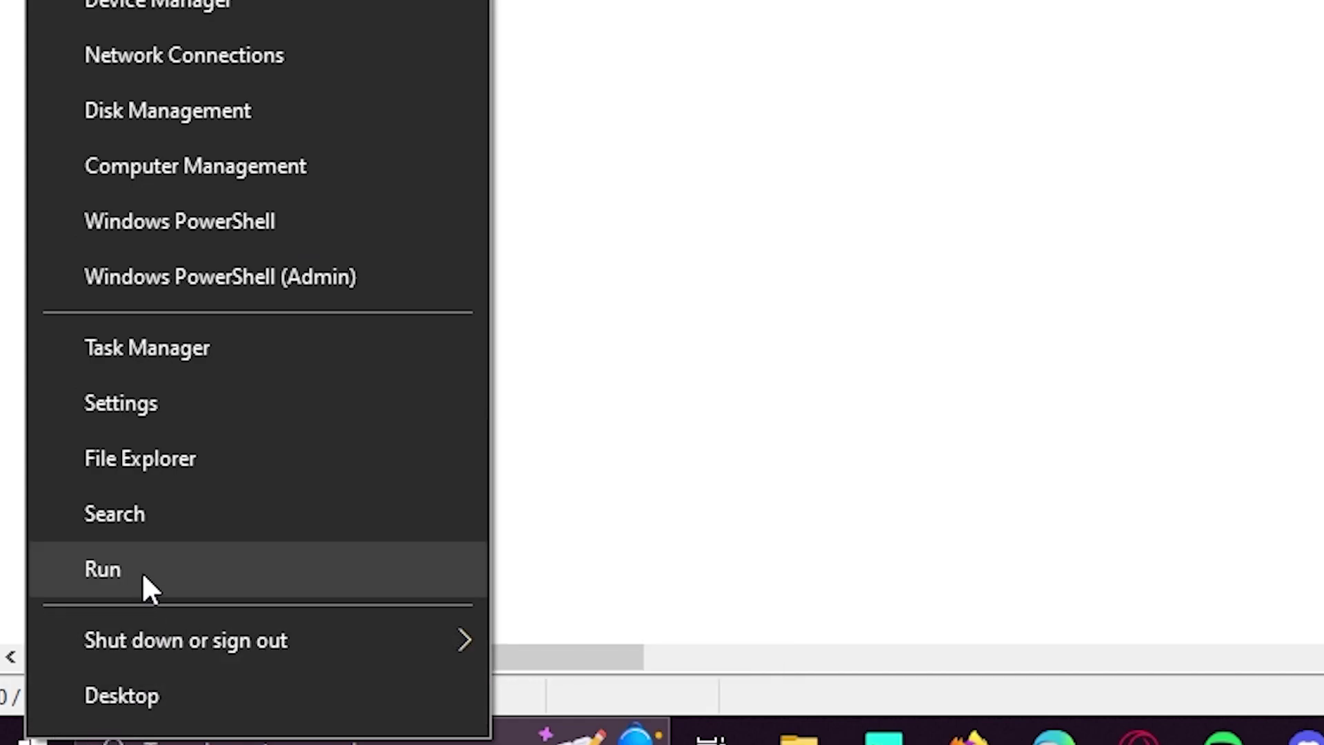
click(142, 573)
click(333, 533)
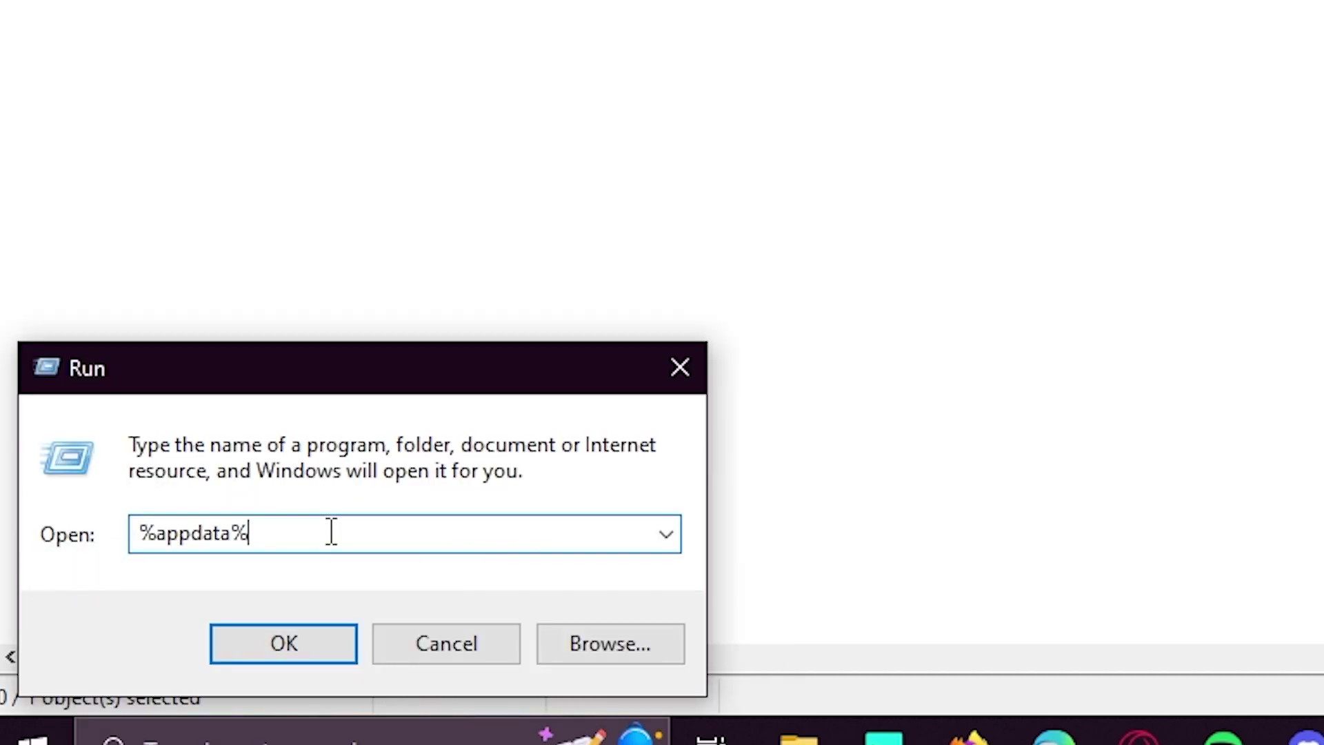
key(BackSpace)
key(BackSpace)
key(BackSpace)
key(BackSpace)
key(BackSpace)
key(BackSpace)
key(BackSpace)
key(BackSpace)
key(BackSpace)
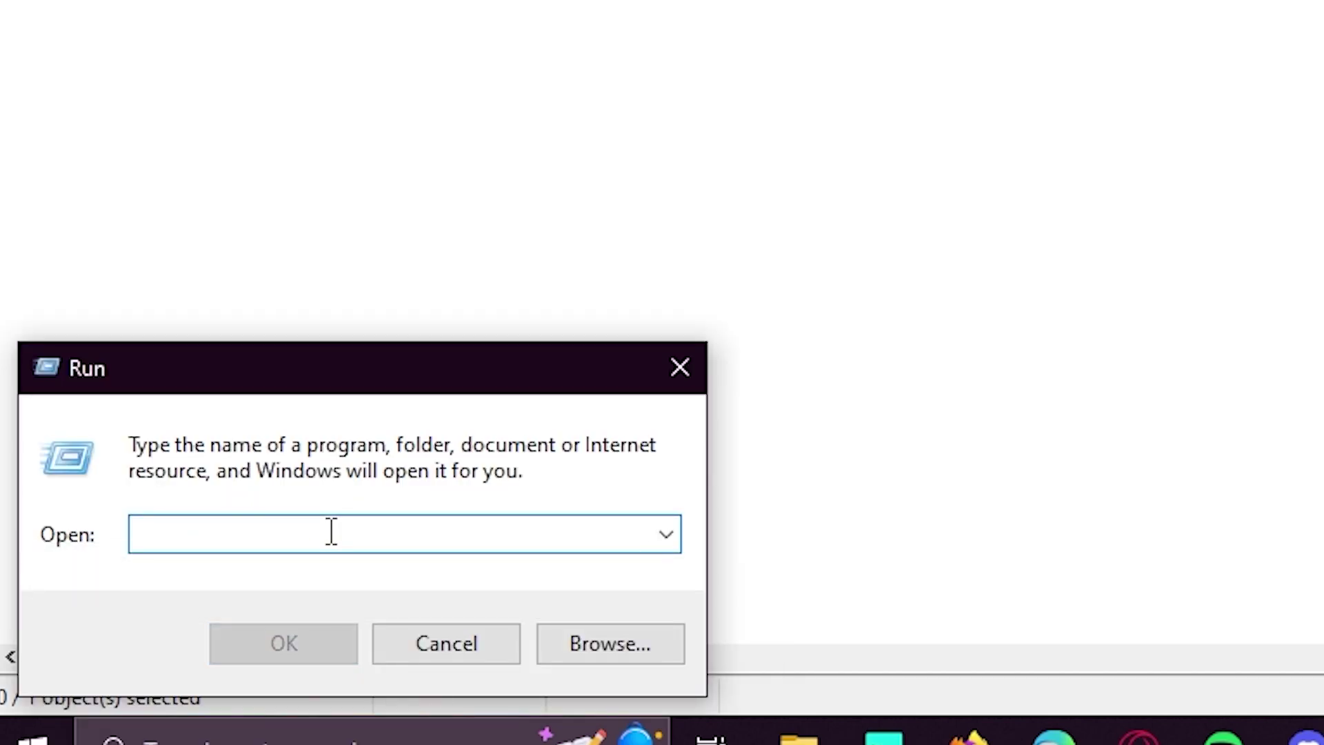
text(appdata)
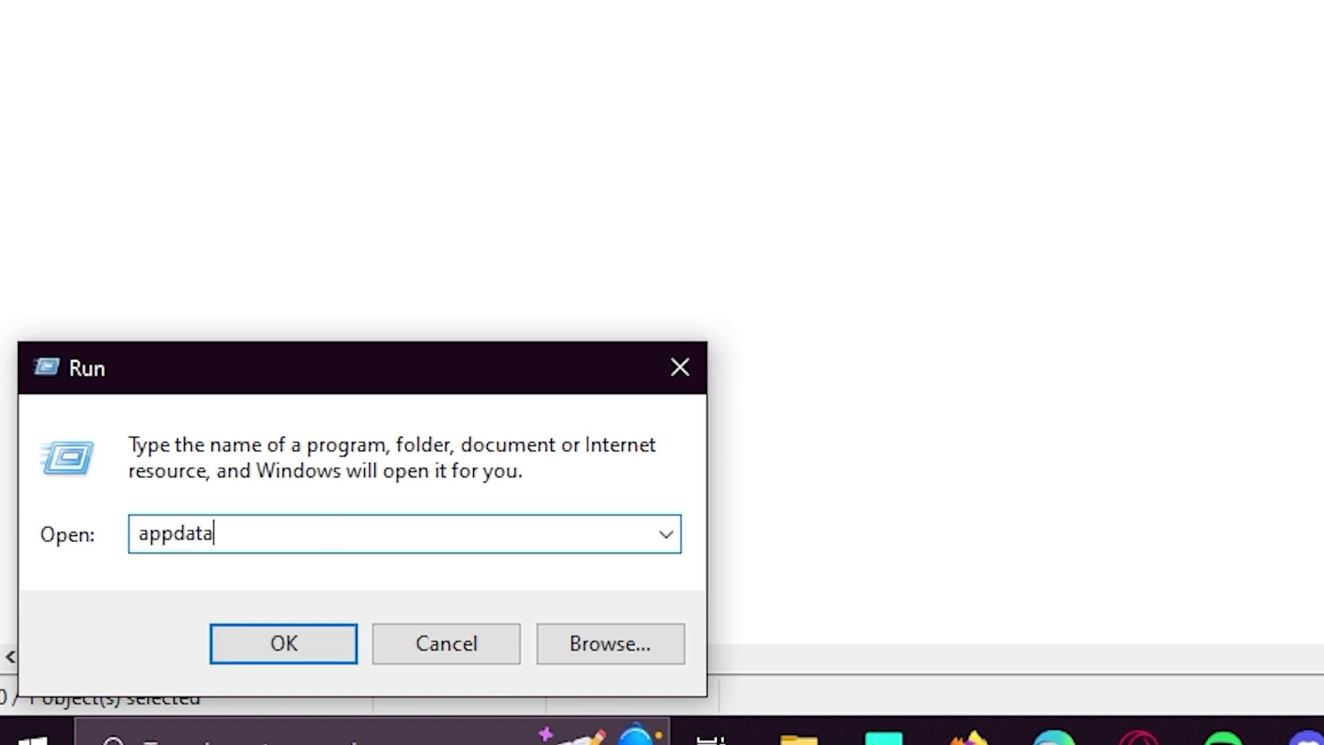
key(Return)
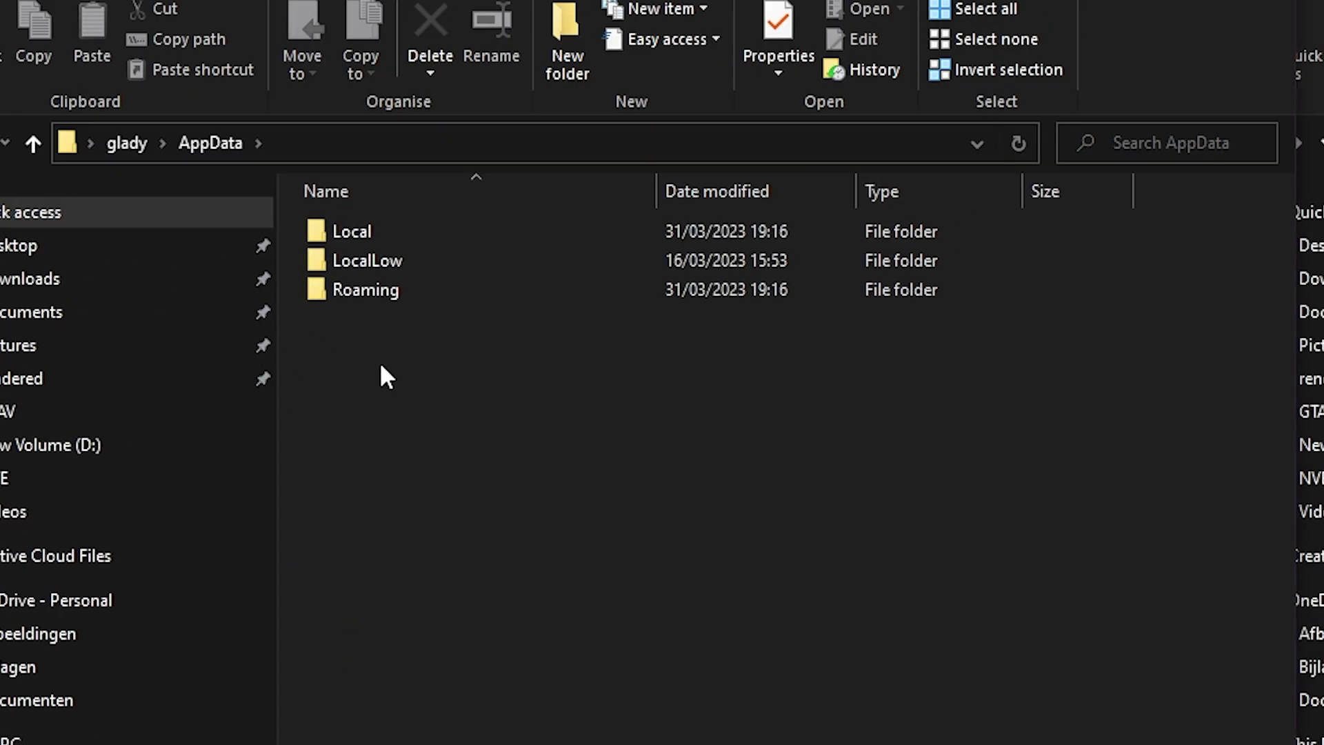
- Open the CitizenFX folder inside Roaming and move its existing gta5_settings.xml out to the desktop
double_click(379, 288)
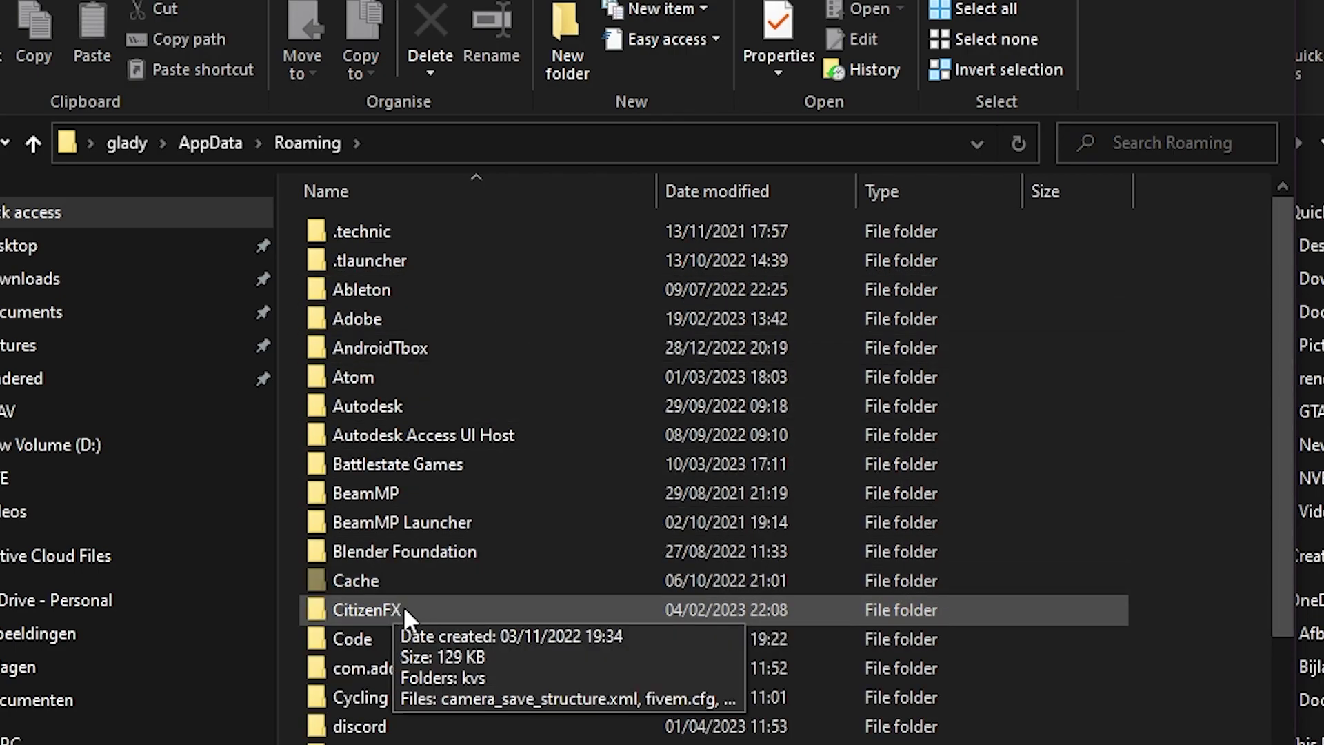
double_click(420, 610)
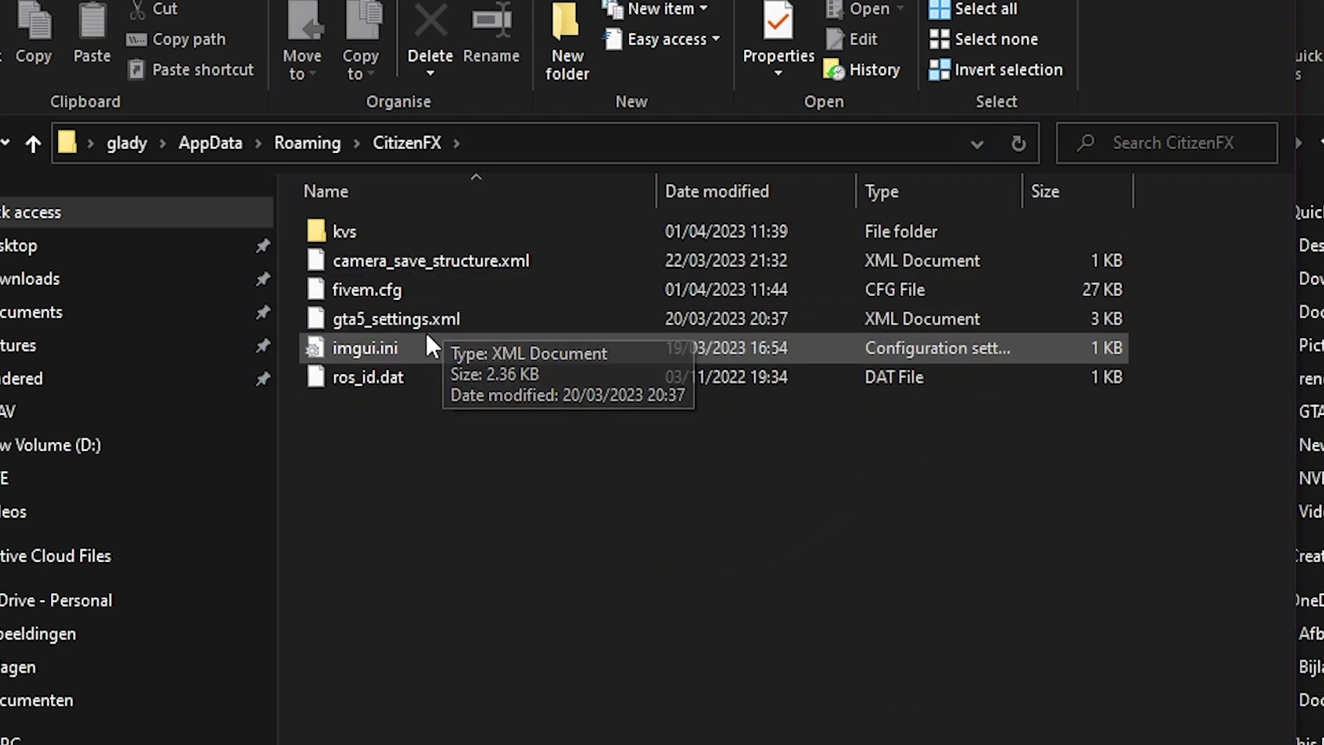
click(385, 318)
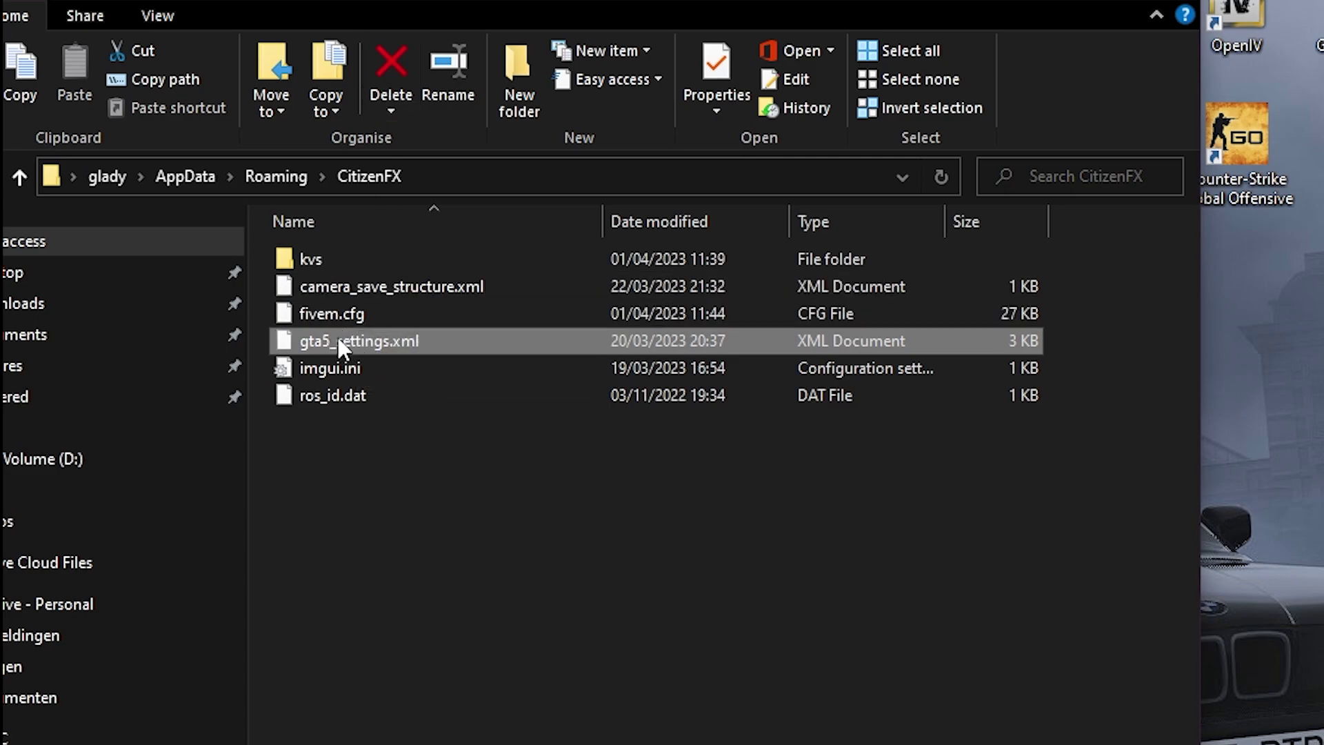
drag(333, 338, 1318, 412)
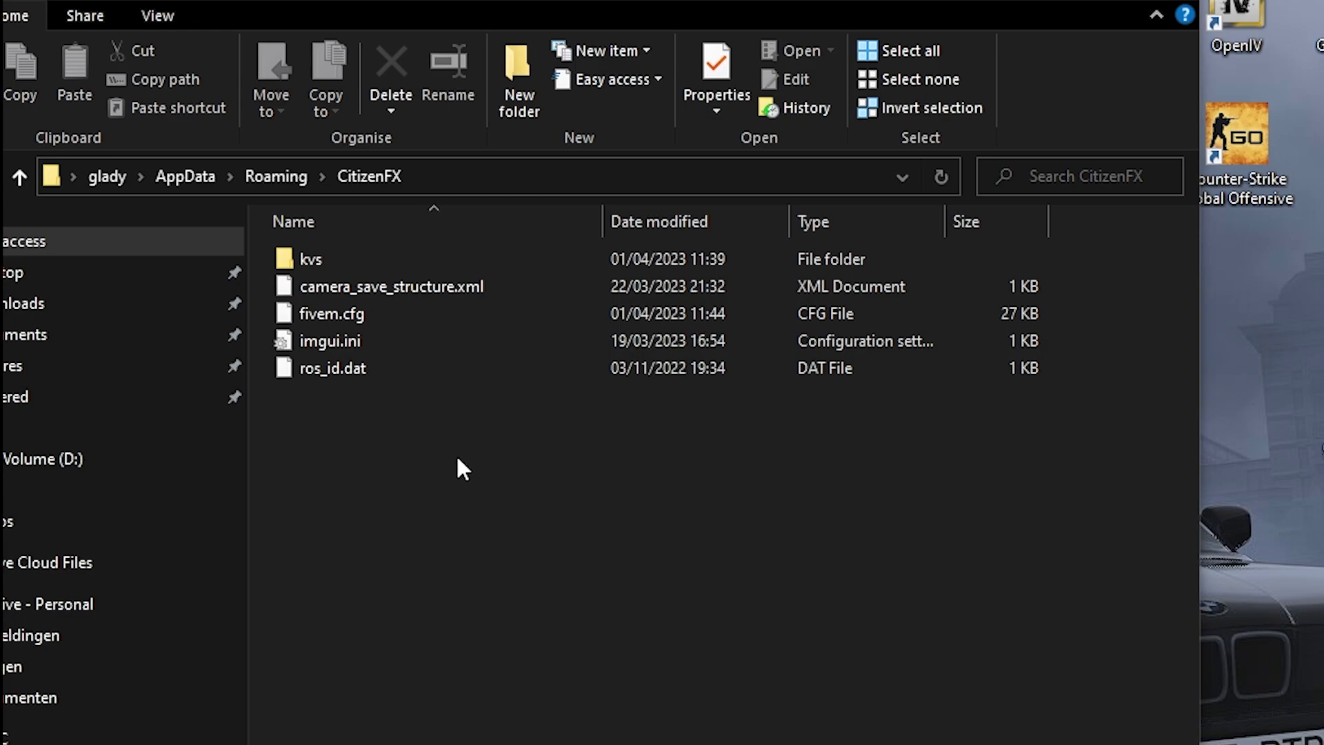
right_click(307, 431)
click(999, 538)
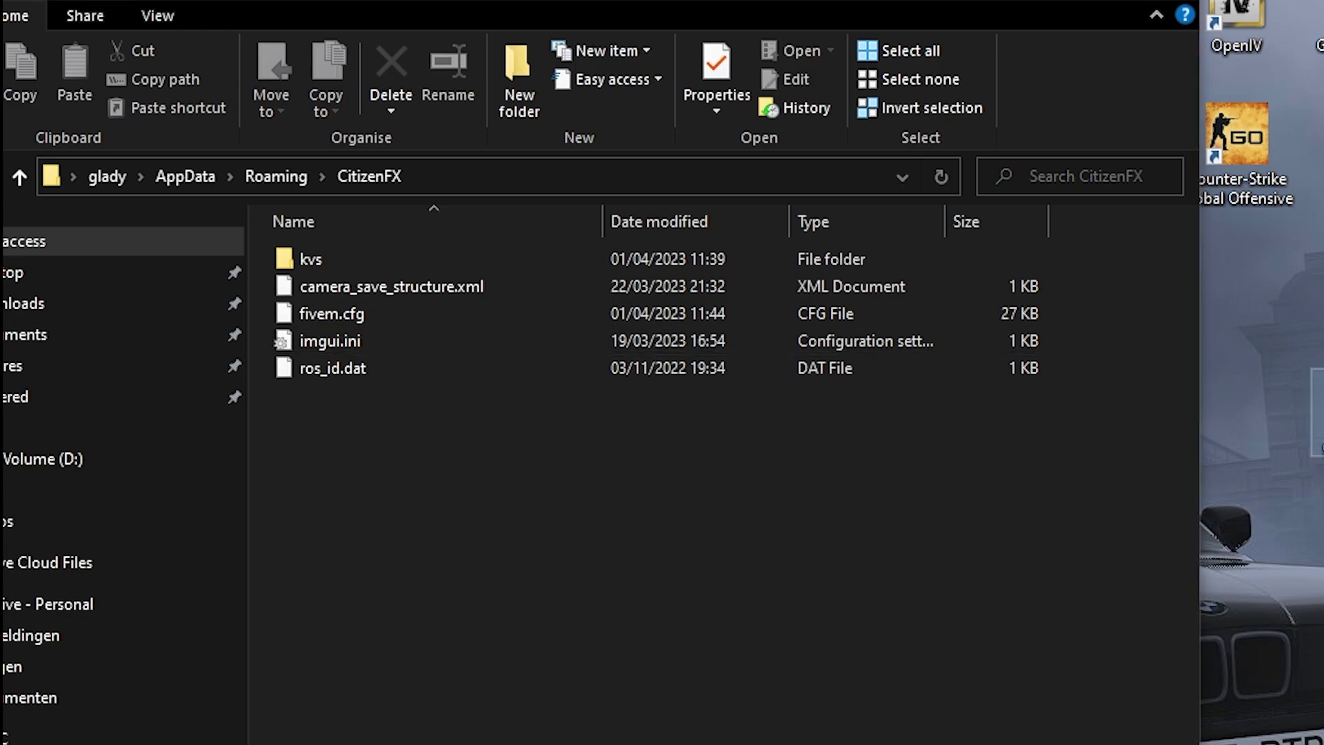
drag(1319, 414, 1321, 510)
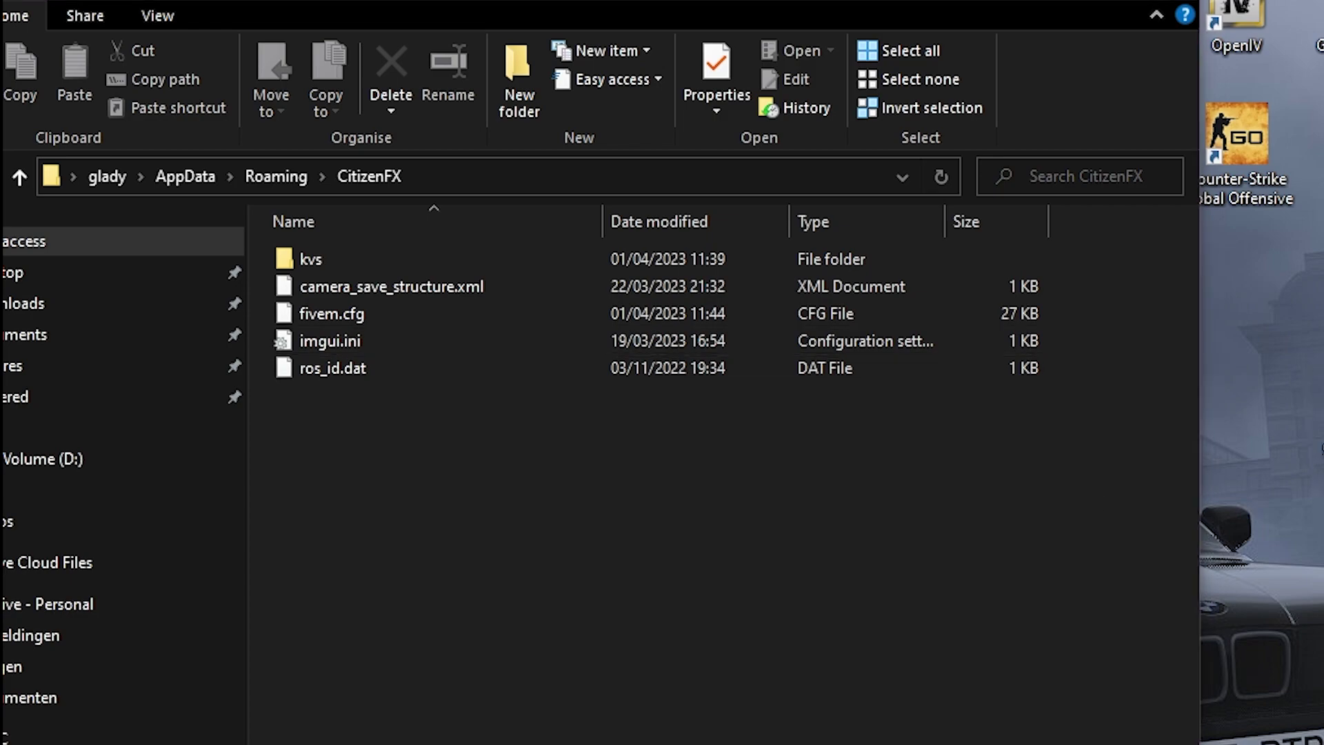
- Switch back to the WinRAR archive and copy gta5_settings.xml from 3 - Settings Ultra into the CitizenFX folder
key(alt+F4)
key(alt+Tab)
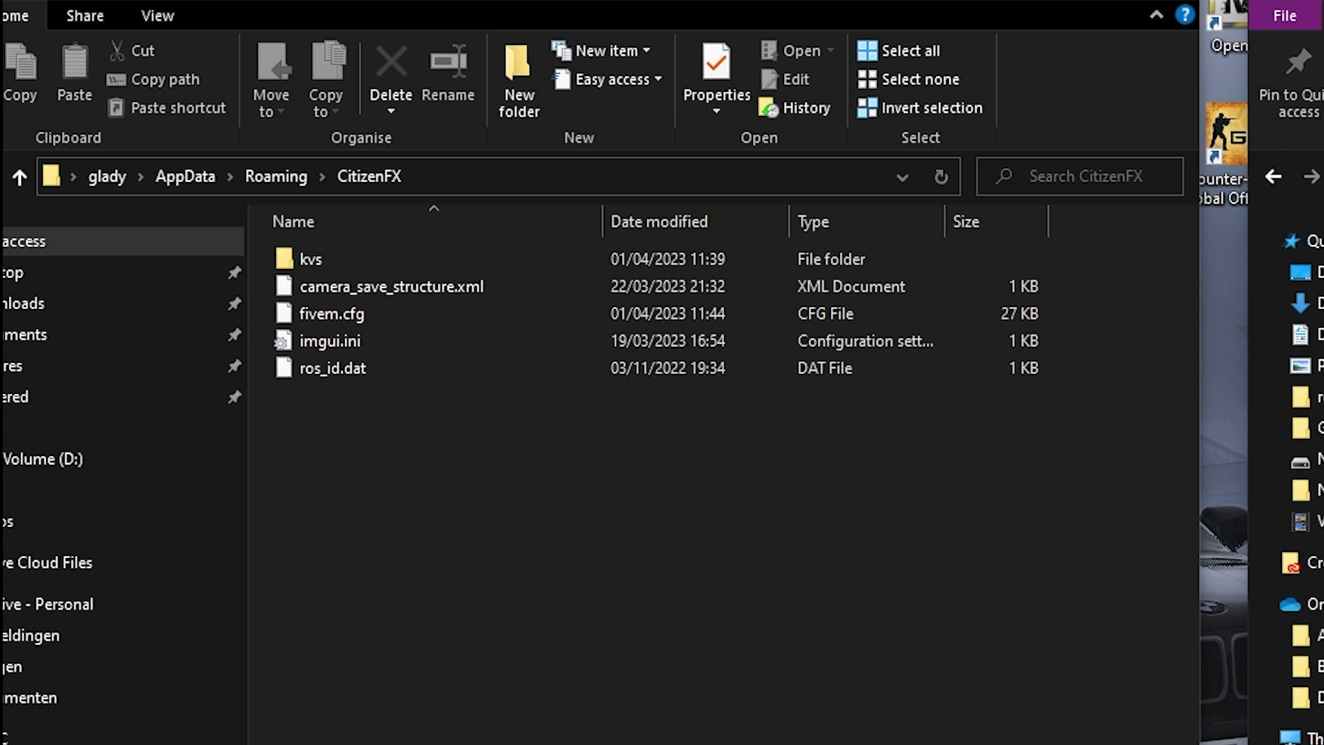
drag(1287, 172, 1295, 173)
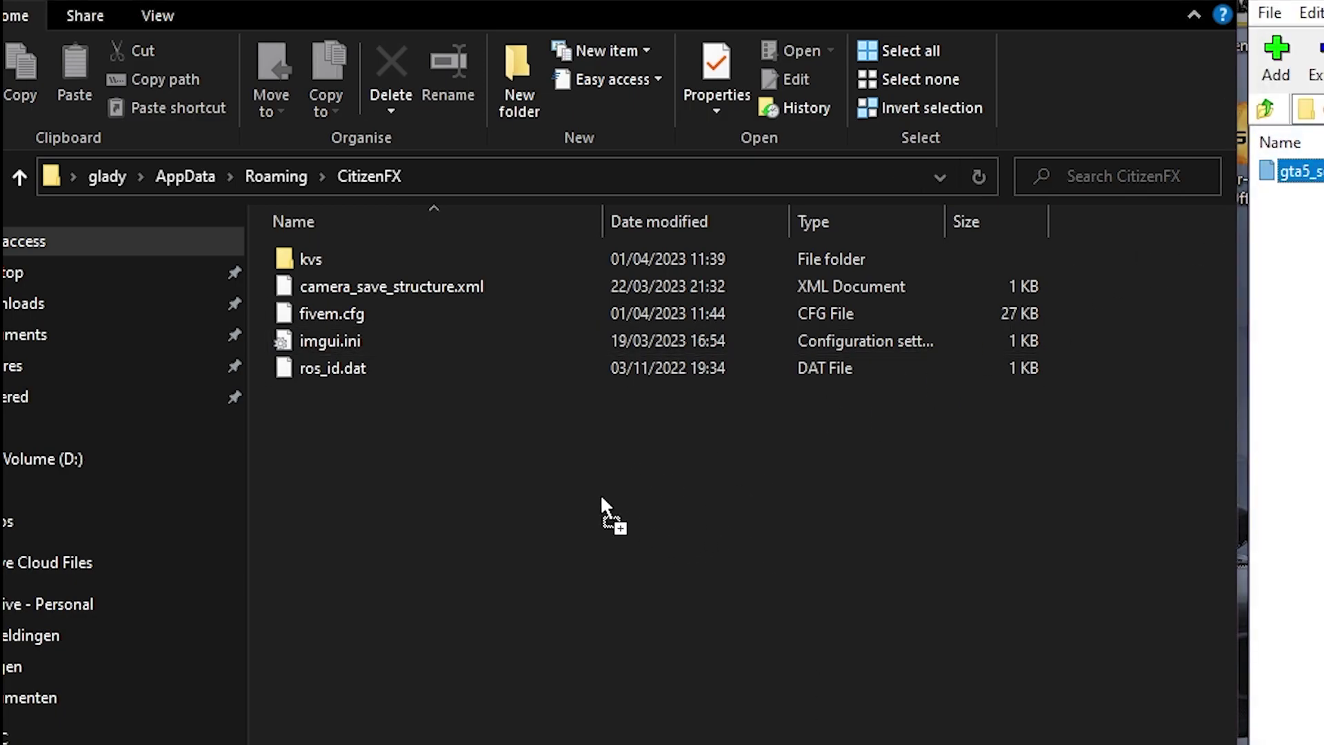
drag(453, 429, 514, 503)
click(536, 512)
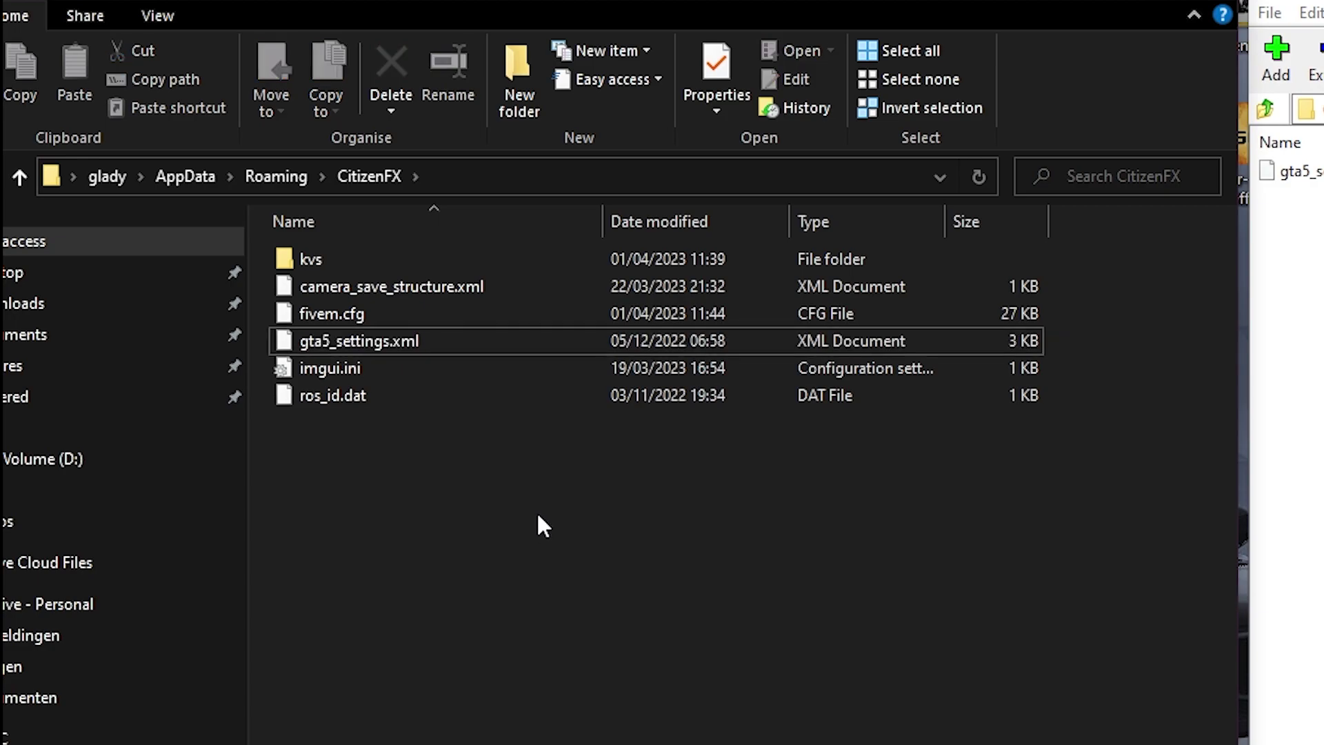